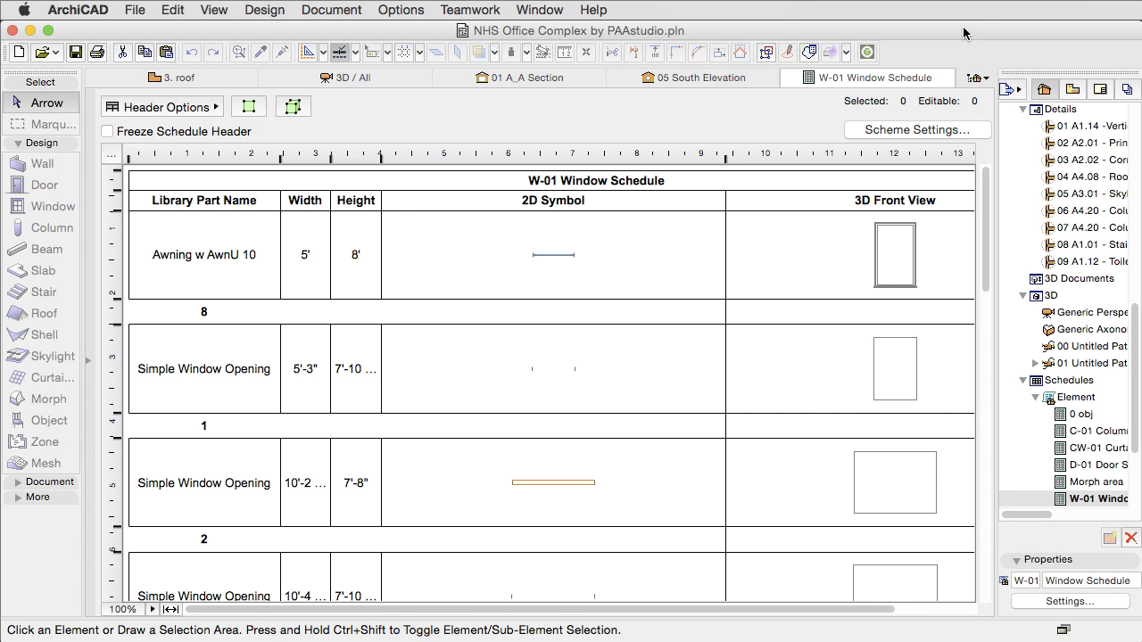
Step: Browse the roof, 3D, 01 A_A and 05 South Elevation tabs, then drag the W-01 Window Schedule tab left
left_click(231, 78)
left_click(390, 76)
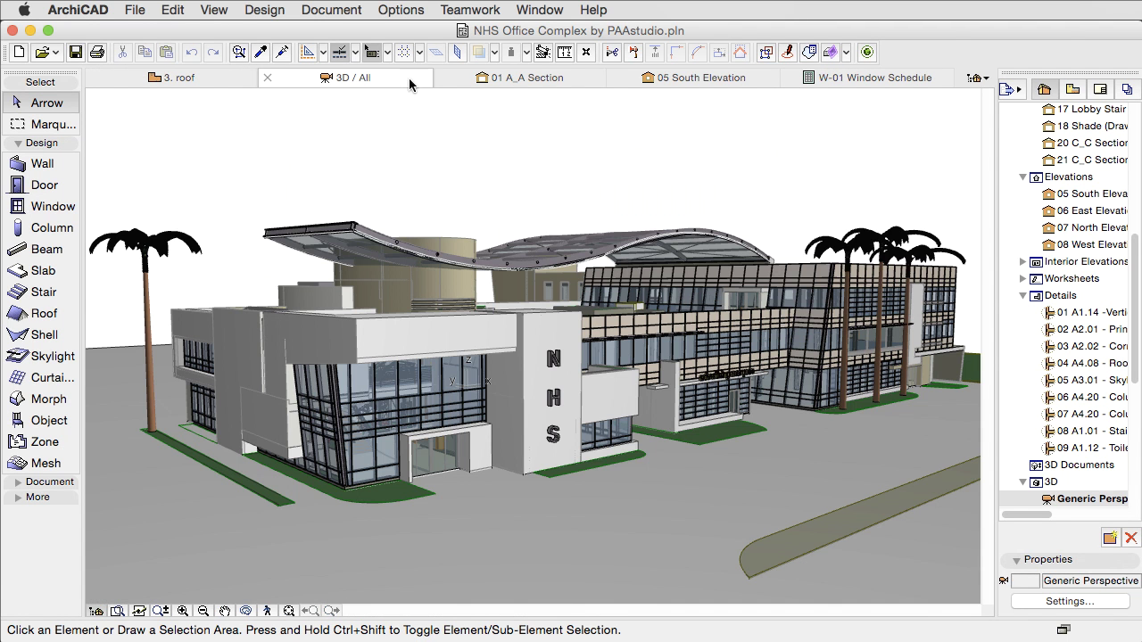
left_click(555, 79)
left_click(701, 78)
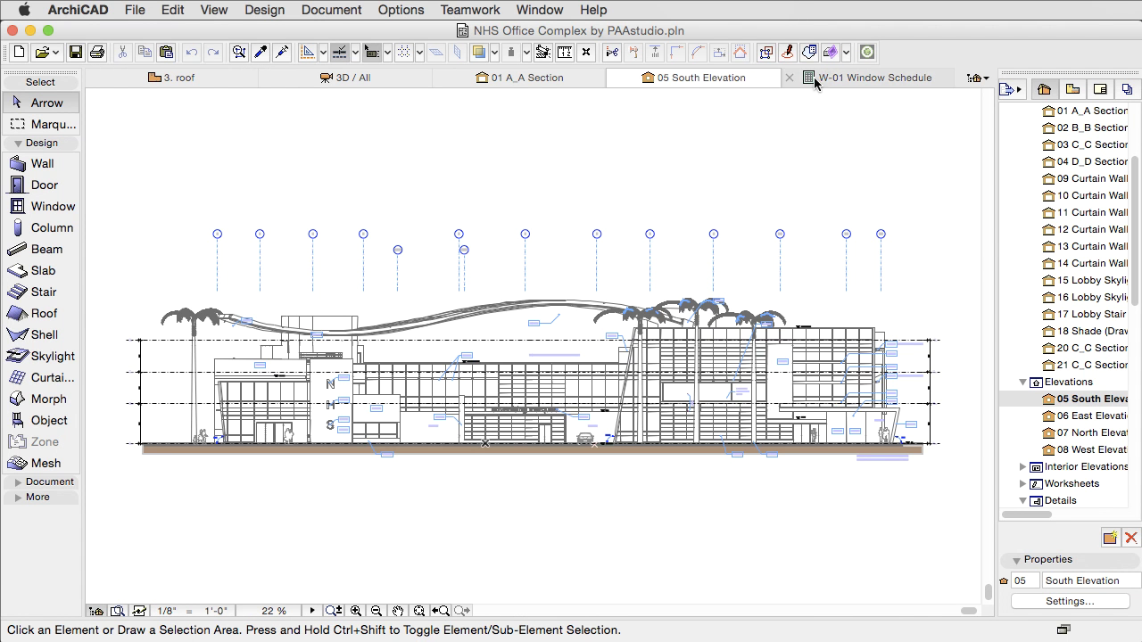
left_click(874, 80)
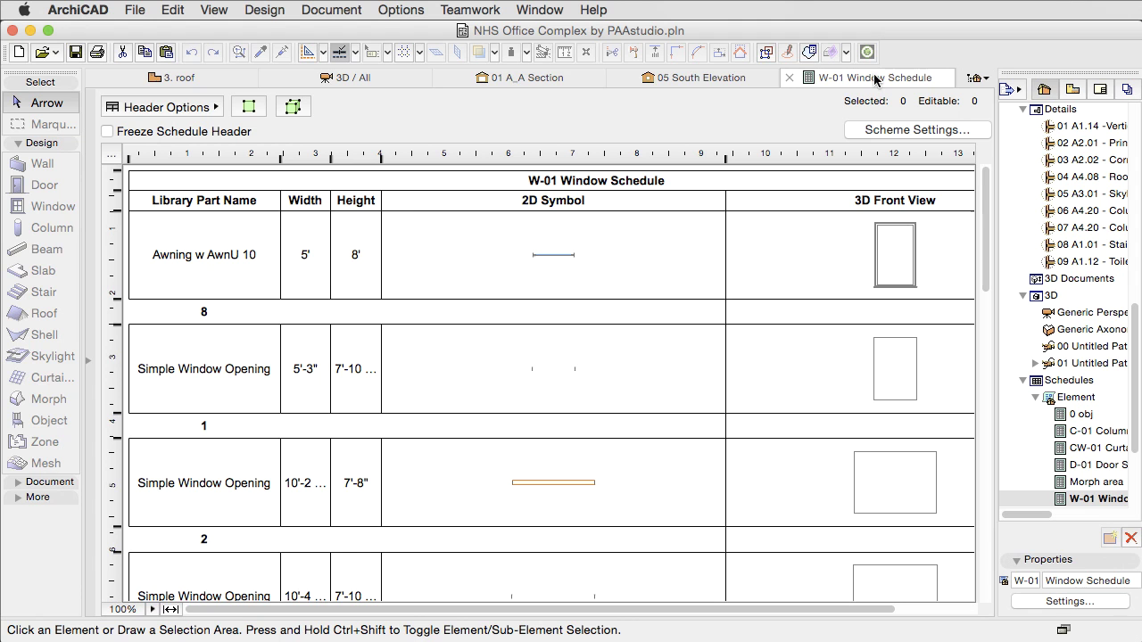
left_click_drag(875, 80, 909, 82)
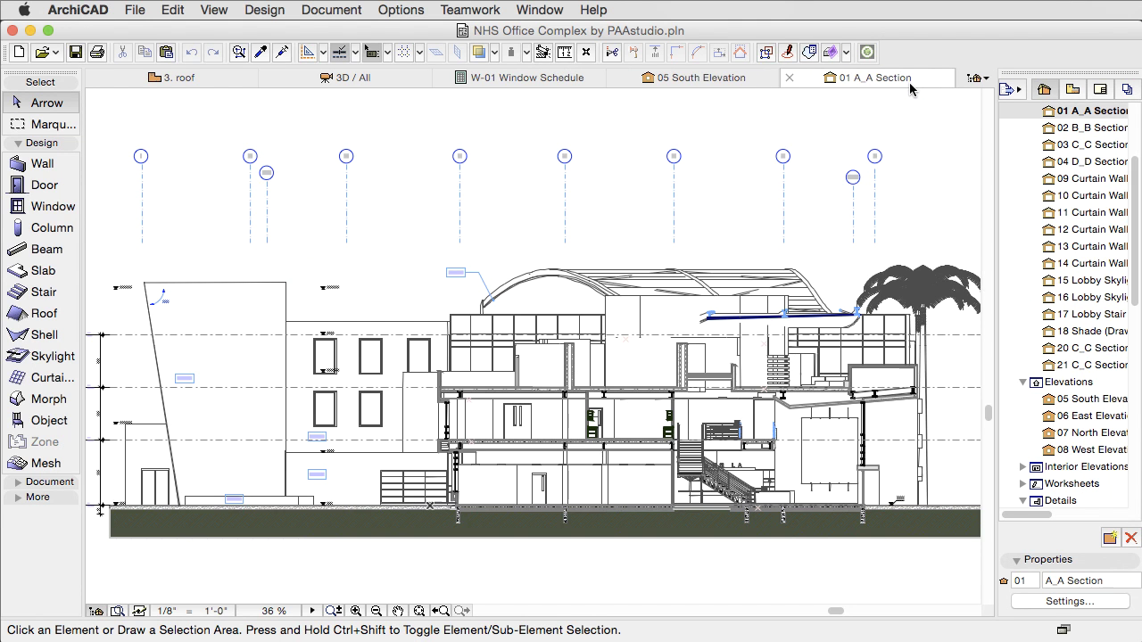
Step: Open sections 02 B_B, 03 C_C and 04 D_D in new tabs
double_click(1090, 132)
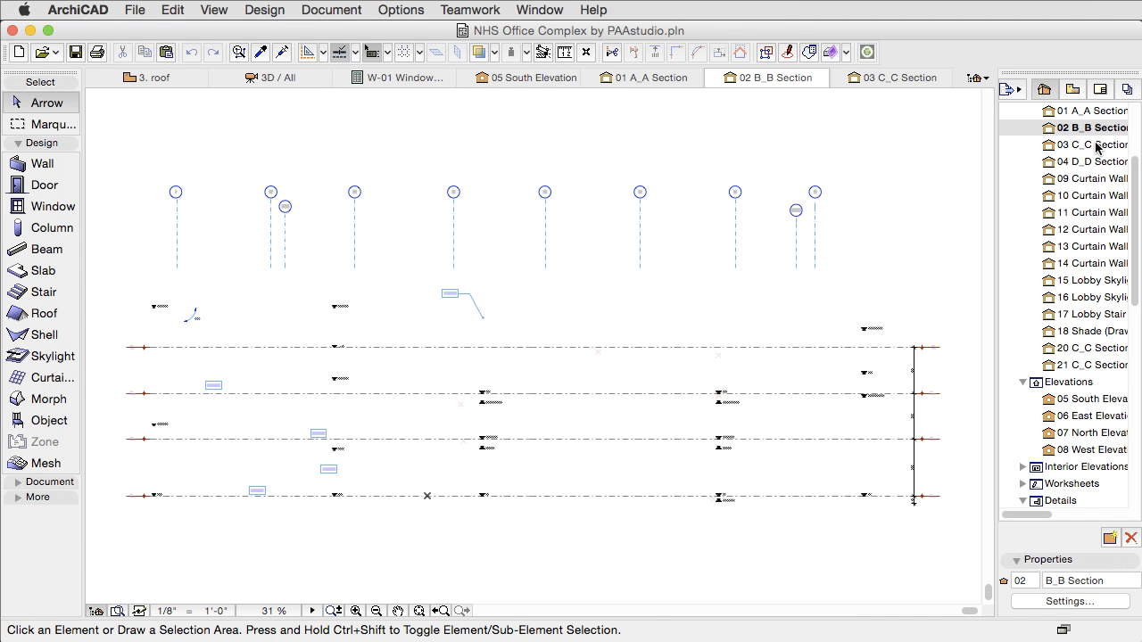
double_click(1088, 145)
double_click(1092, 161)
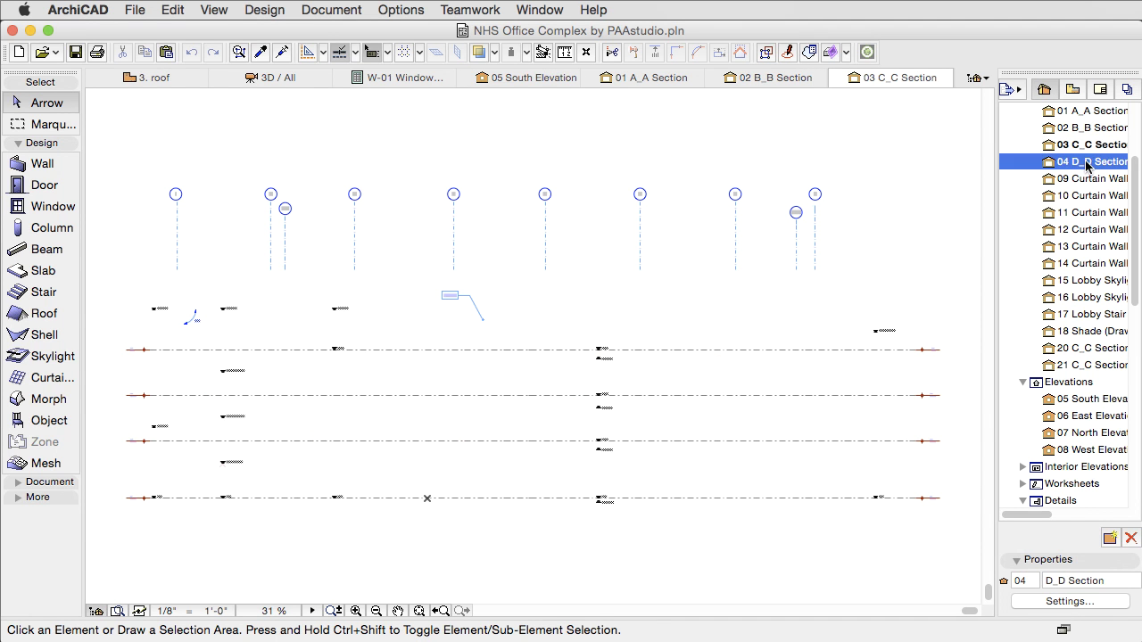
Step: Open Curtain Wall sections 09 through 14 in new tabs
left_click(1080, 179)
double_click(1080, 180)
double_click(1085, 196)
double_click(1088, 212)
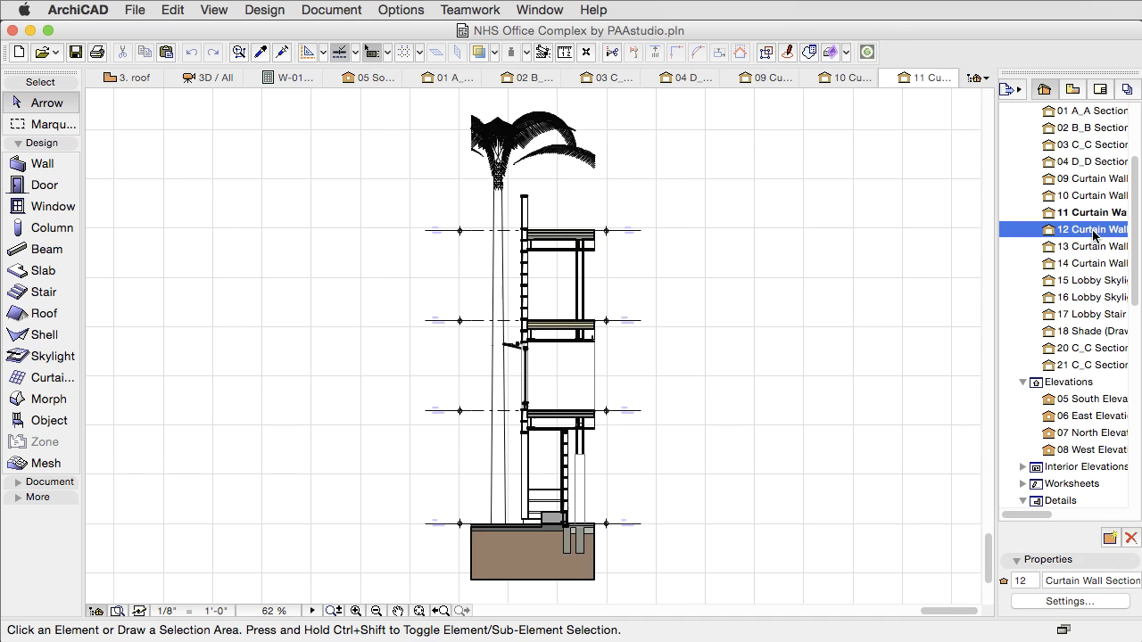
double_click(1092, 229)
double_click(1093, 247)
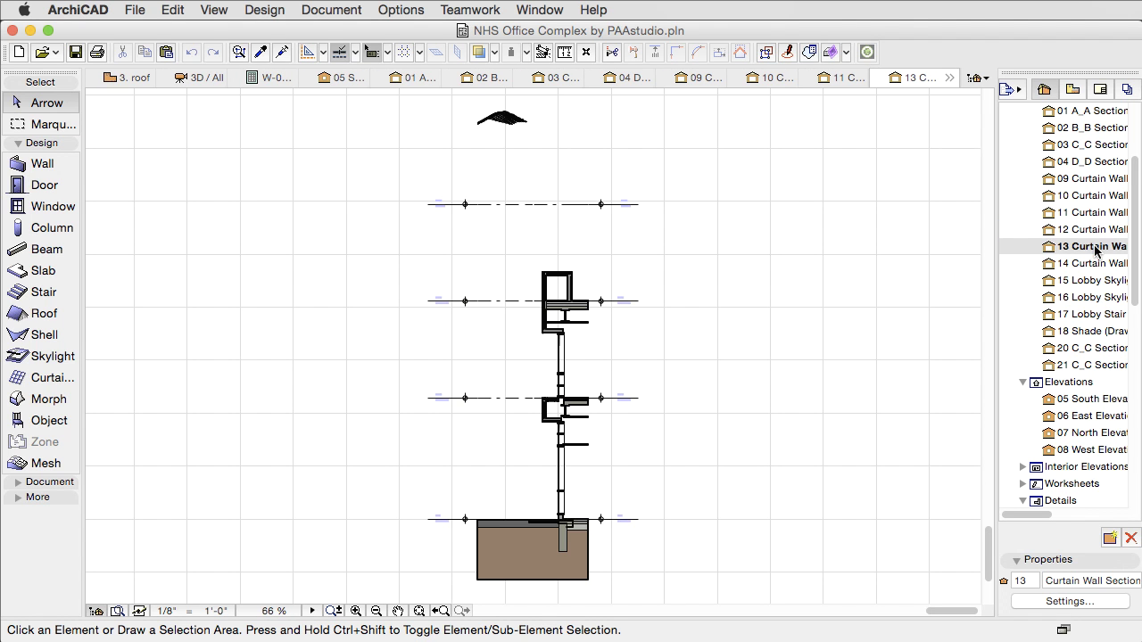
double_click(1094, 264)
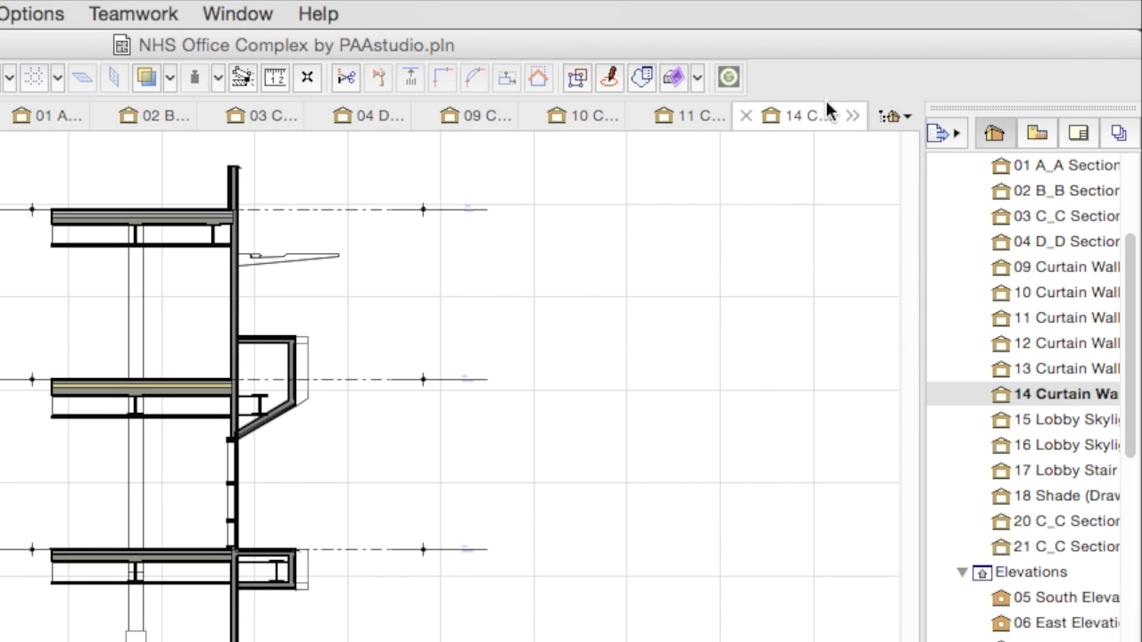
Step: Switch to the 13, then 12 Curtain Wall Section from the overflow tab list
left_click(849, 127)
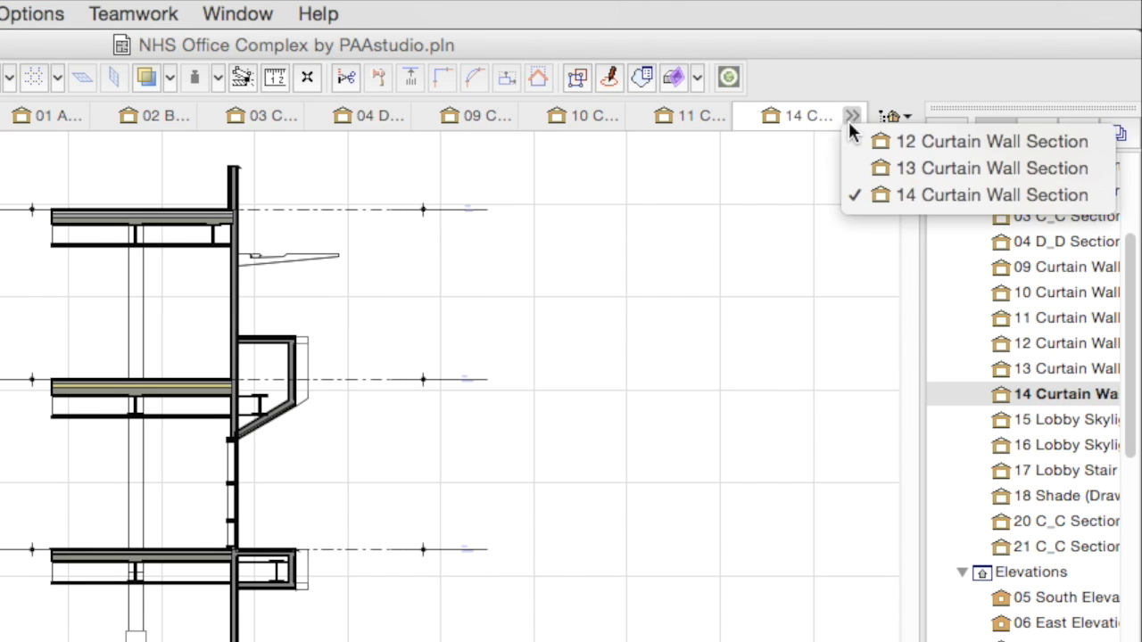
left_click(901, 167)
left_click(853, 118)
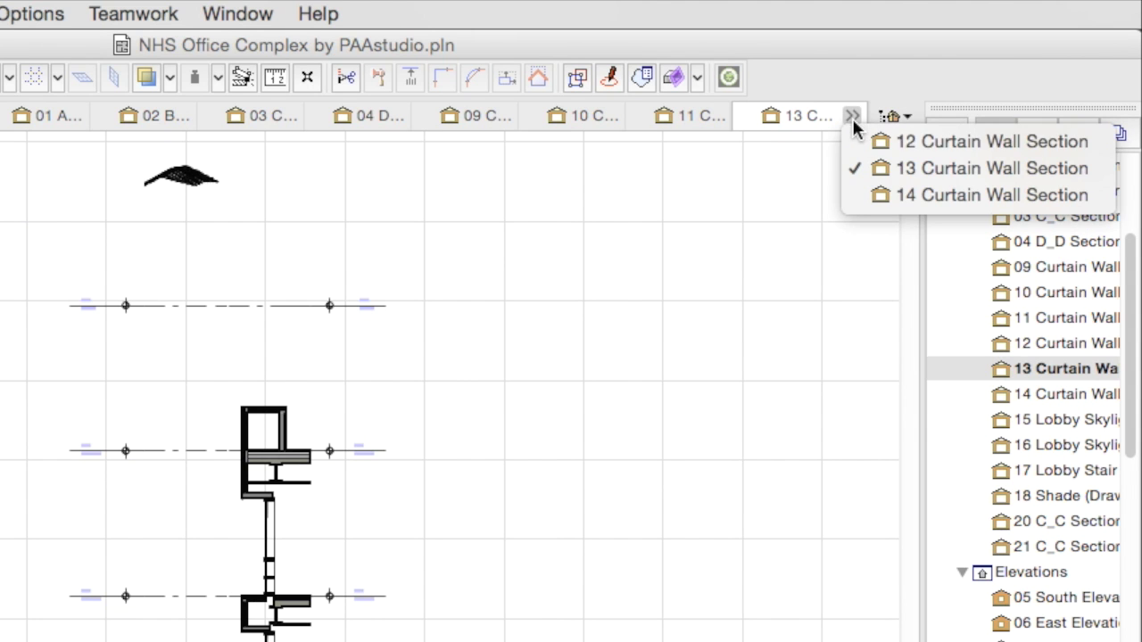
left_click(881, 141)
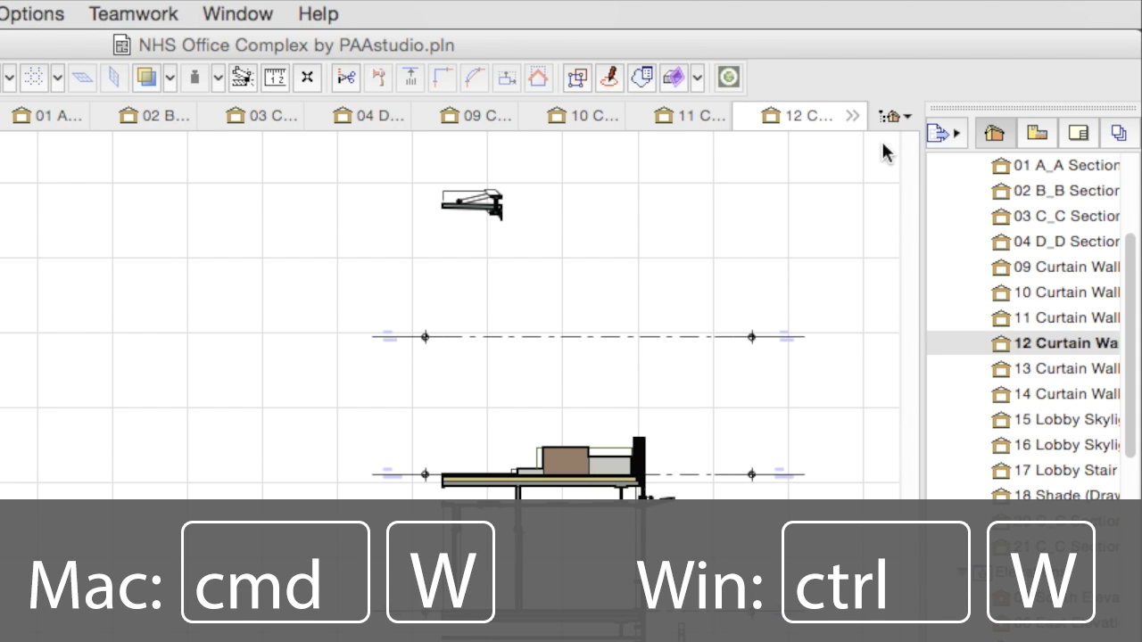
Step: Close the 12, 11, 09 and 10 Curtain Wall section tabs using Cmd+W, close buttons and Close
key("super+w")
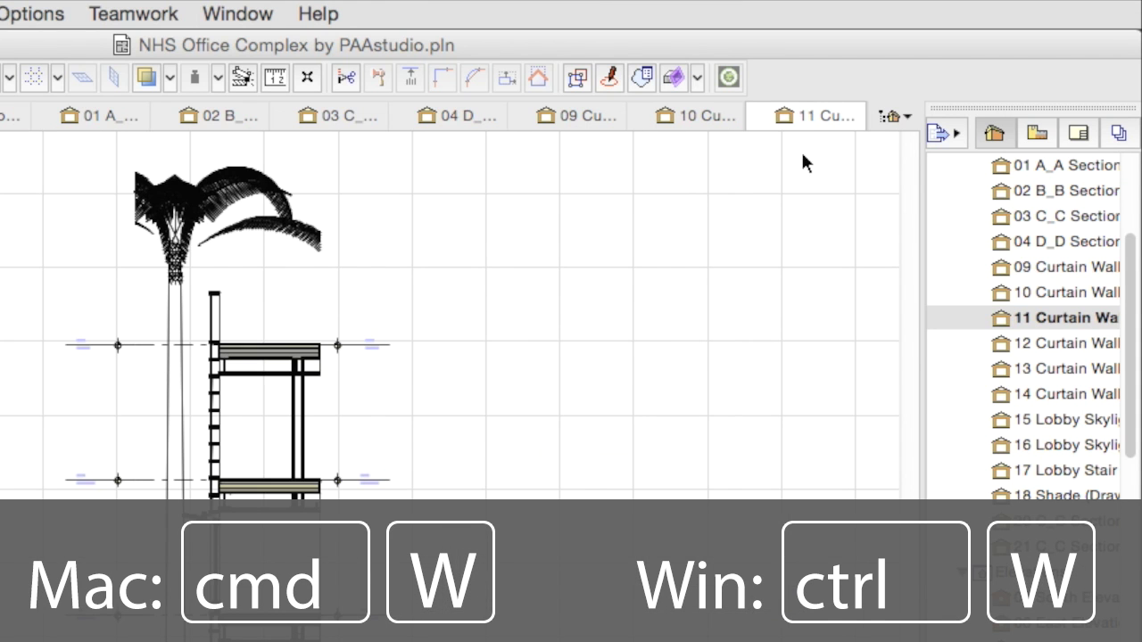
left_click(761, 117)
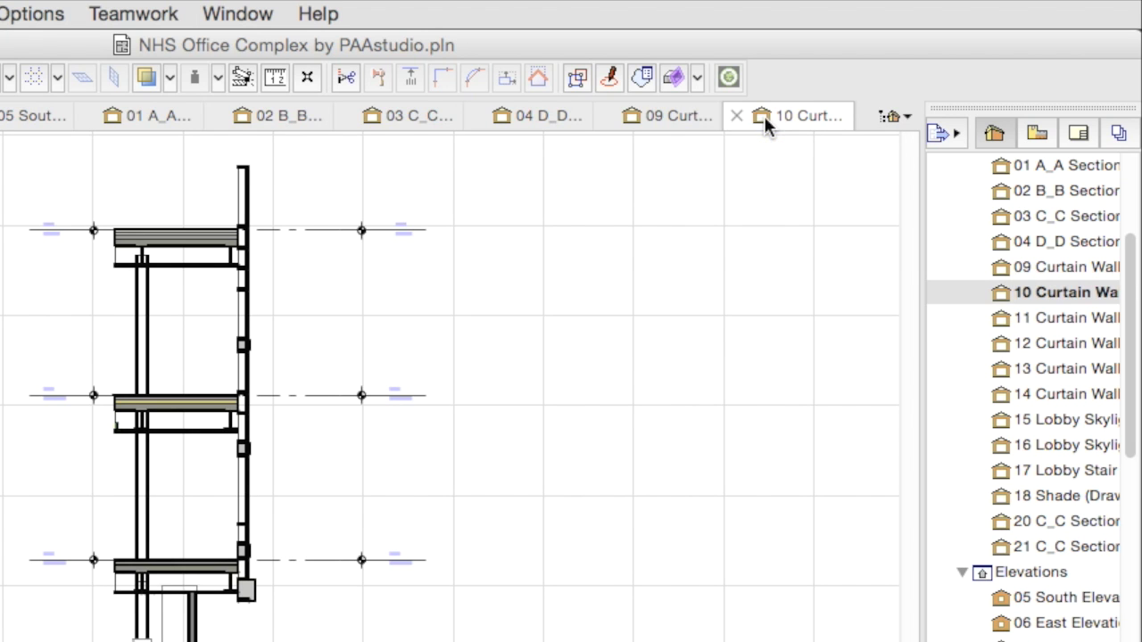
left_click(608, 117)
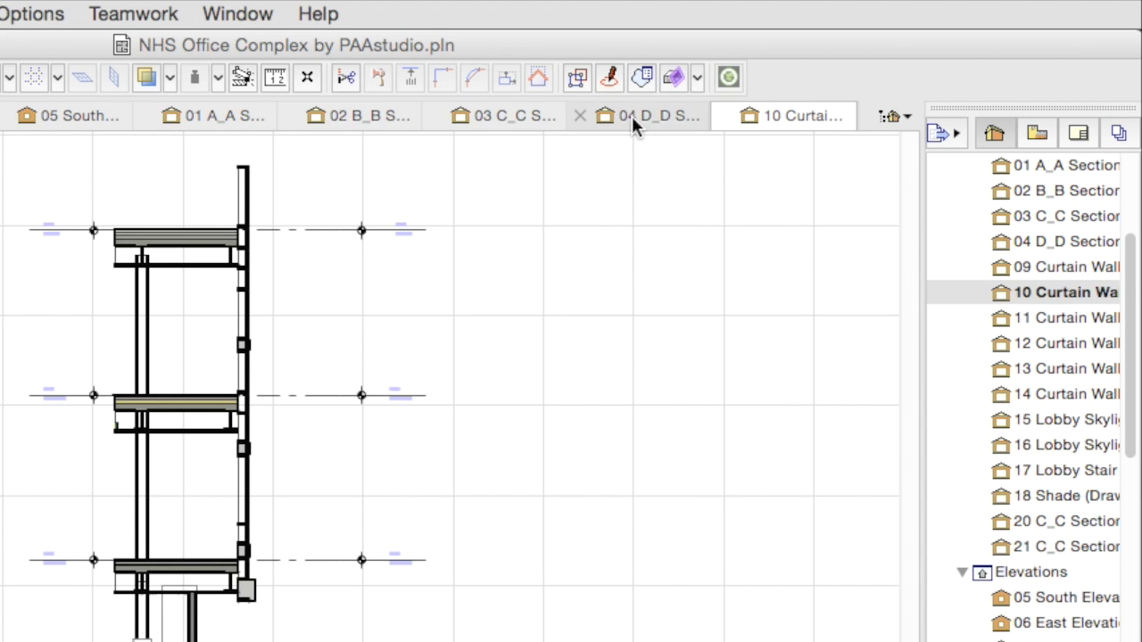
right_click(797, 114)
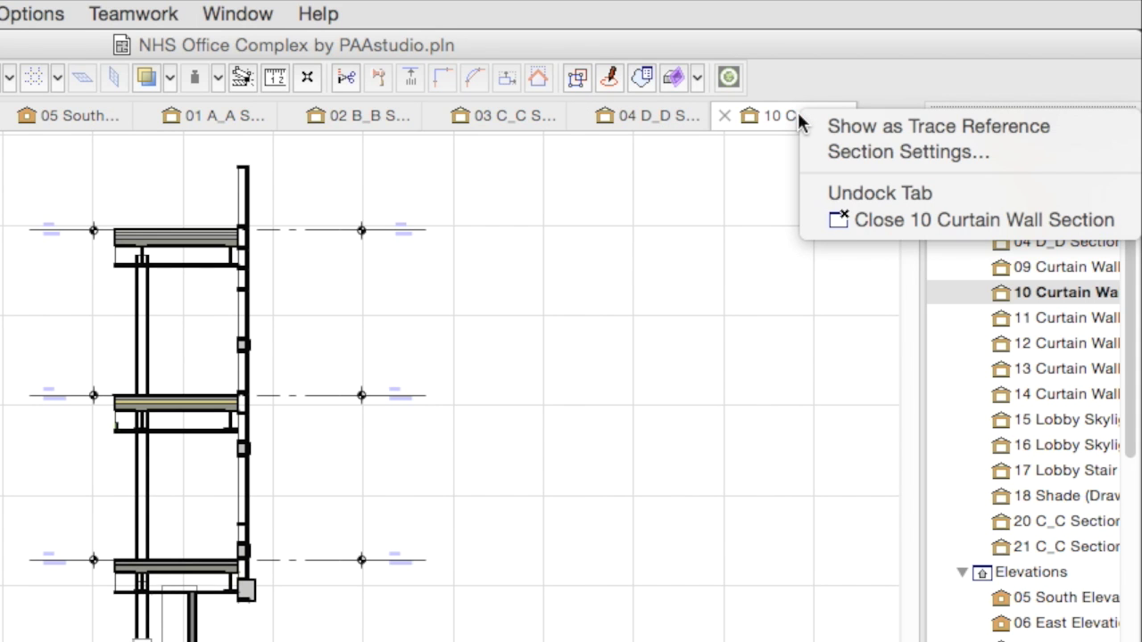
left_click(846, 221)
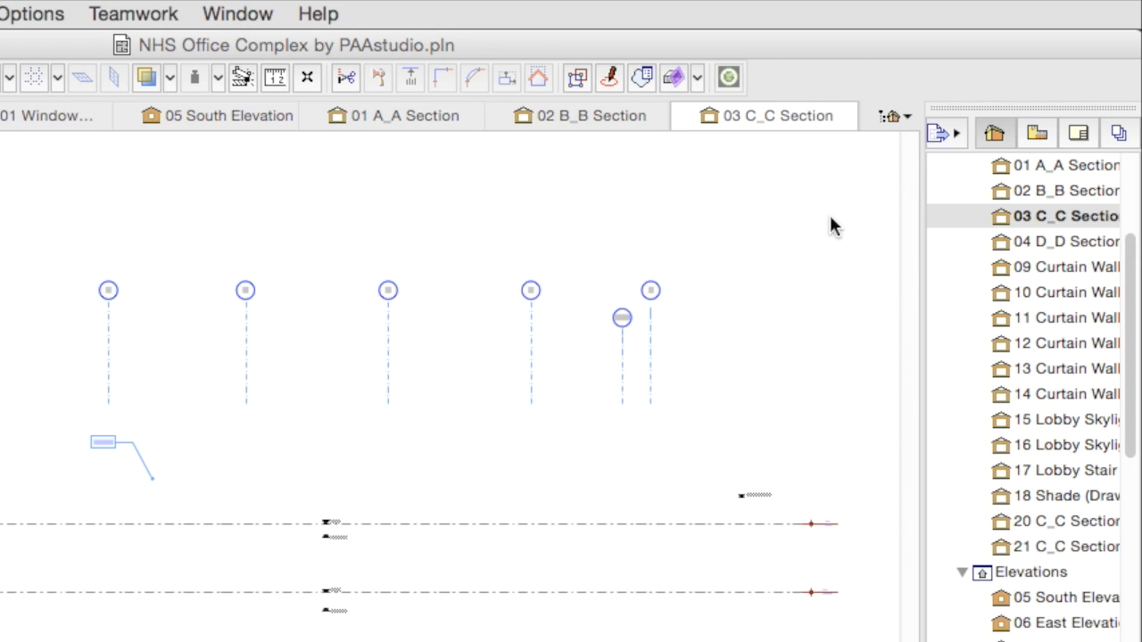
right_click(784, 116)
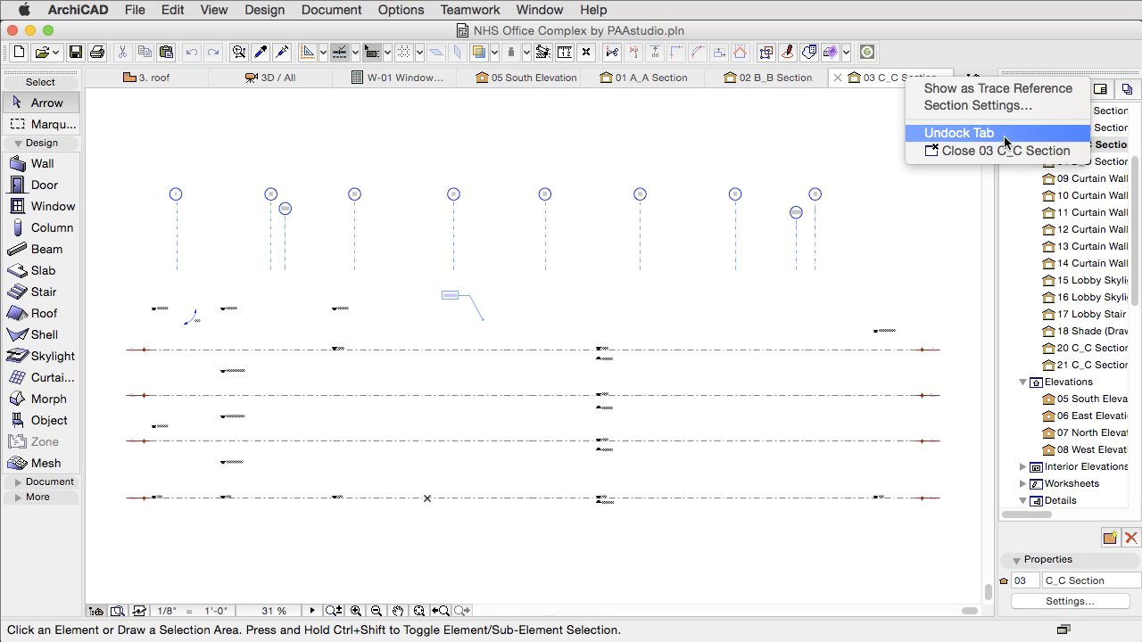
left_click(1005, 134)
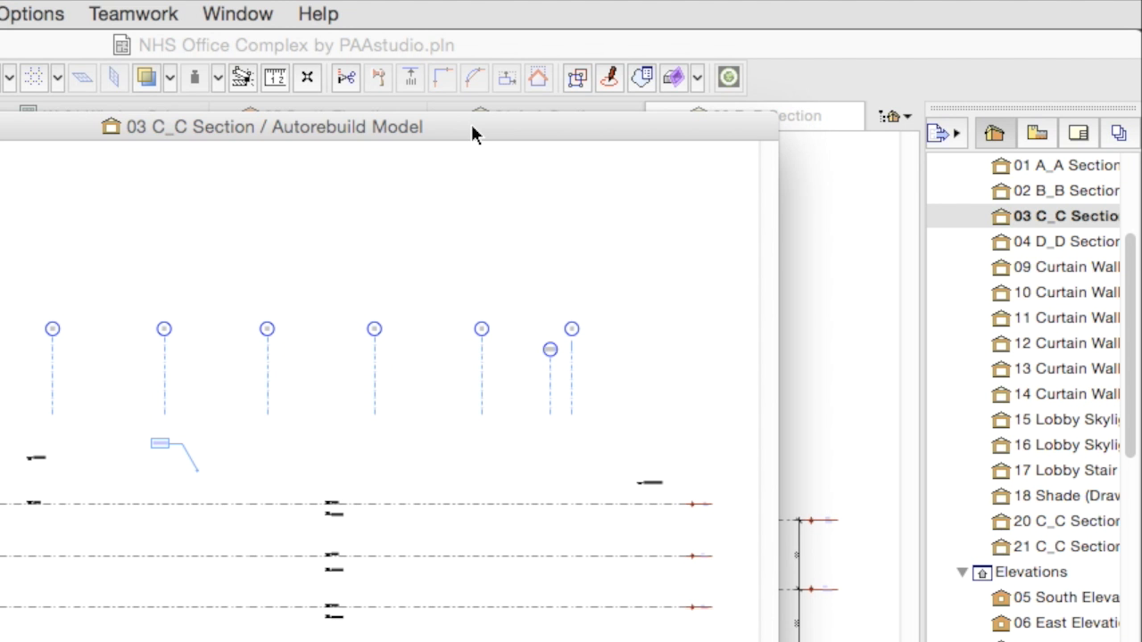
left_click(241, 18)
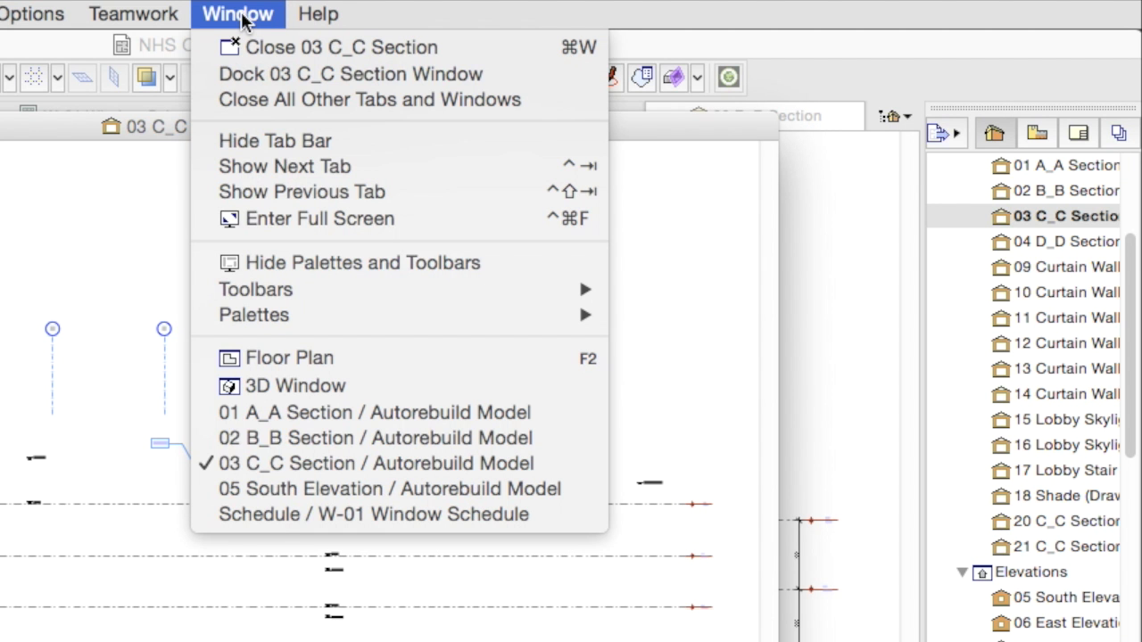
left_click(271, 75)
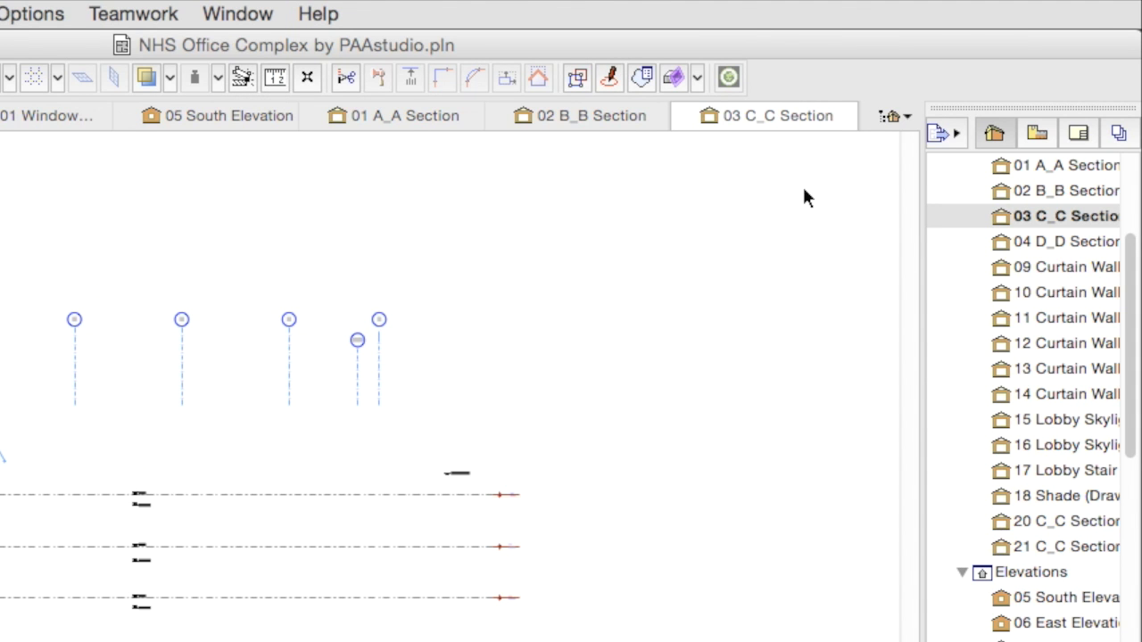
Step: Switch the 3. roof floor plan tab to story 0. 1 floor
left_click(0, 128)
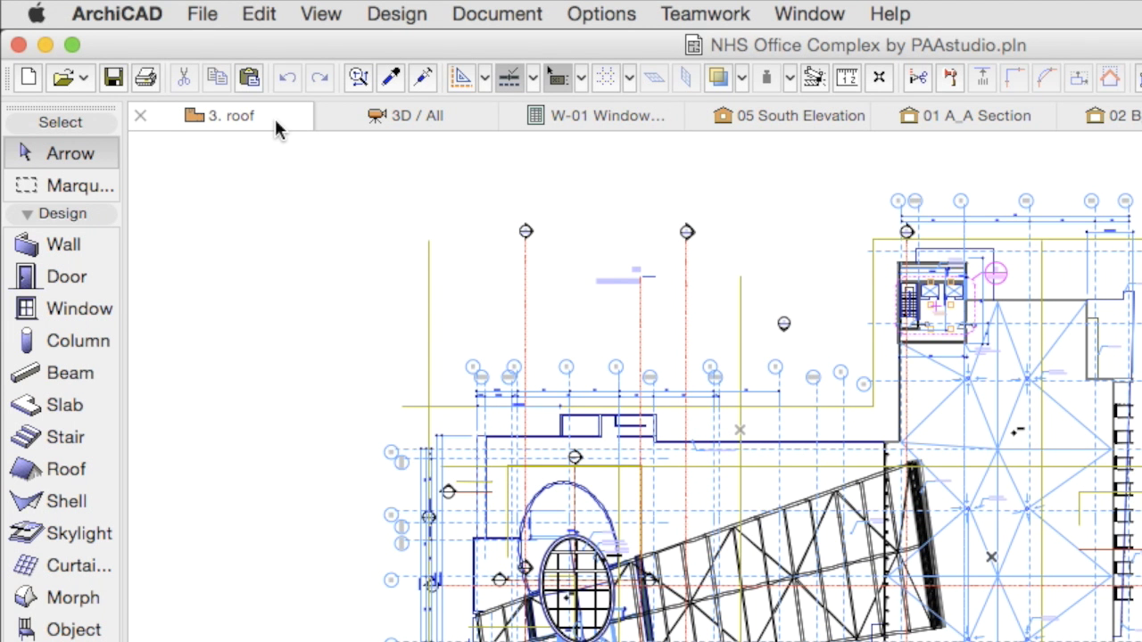
right_click(277, 129)
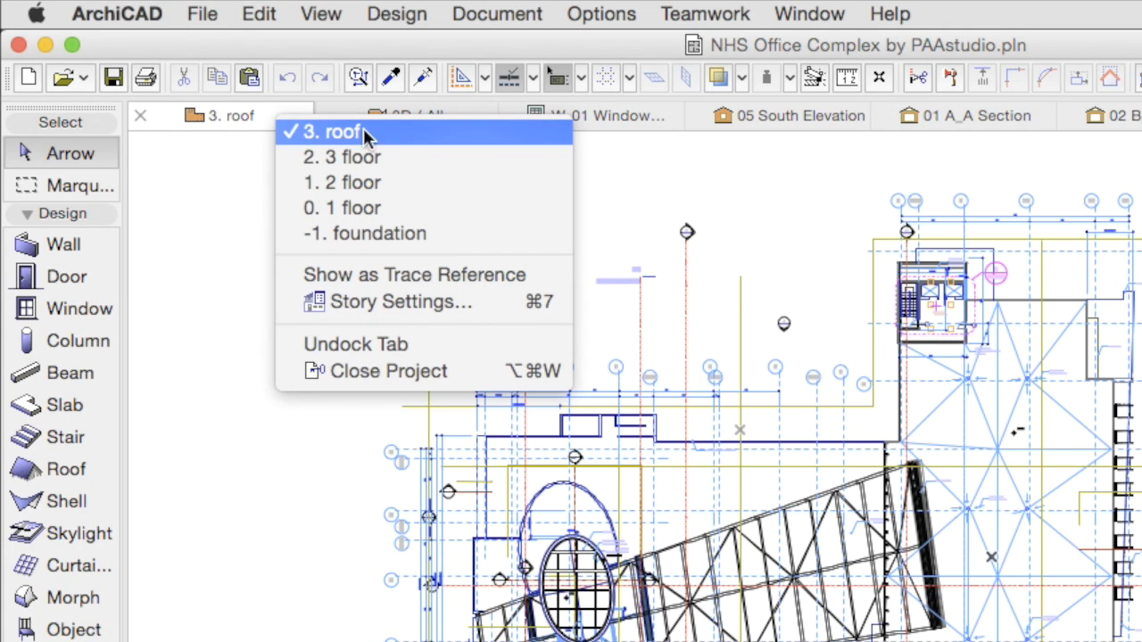
left_click(396, 207)
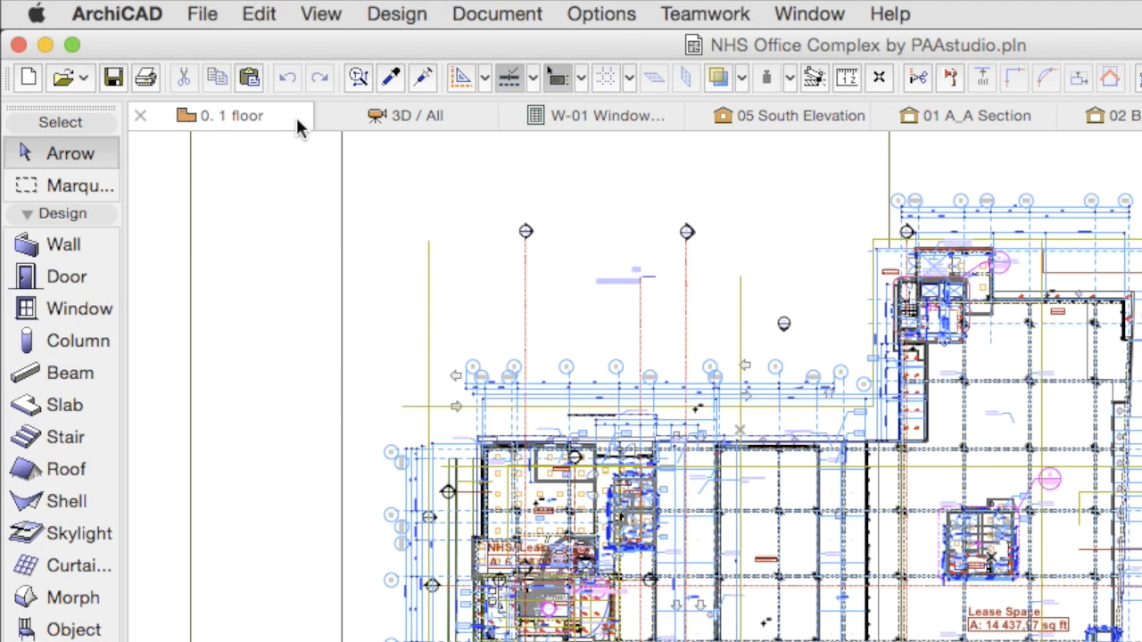
Step: Open Story Settings from the floor plan tab menu and dismiss it unchanged
right_click(298, 120)
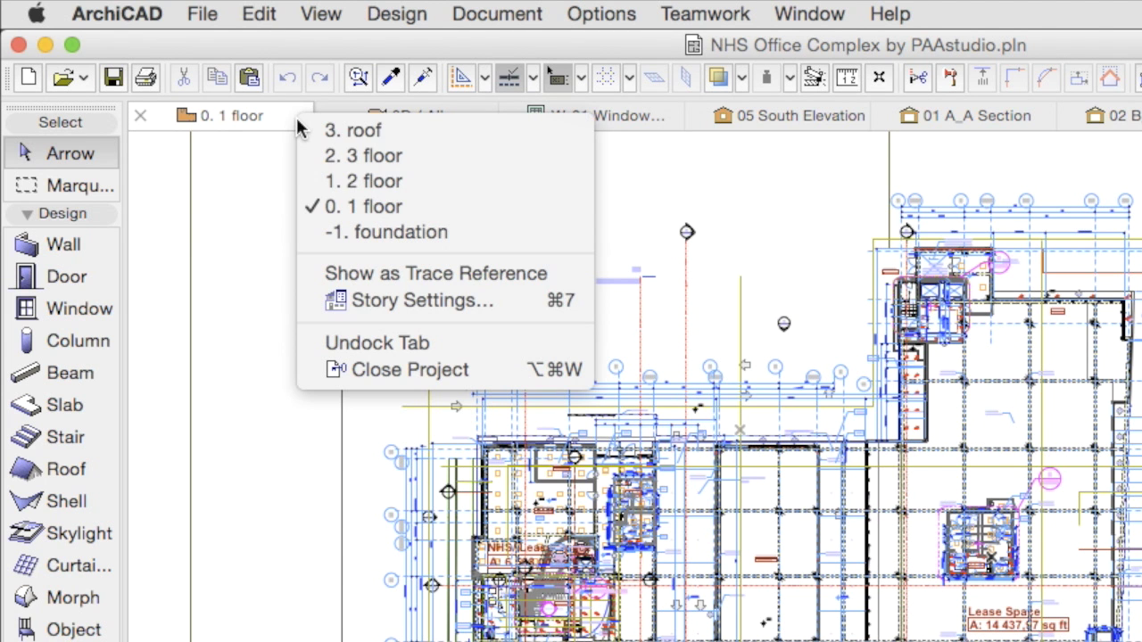
left_click(507, 306)
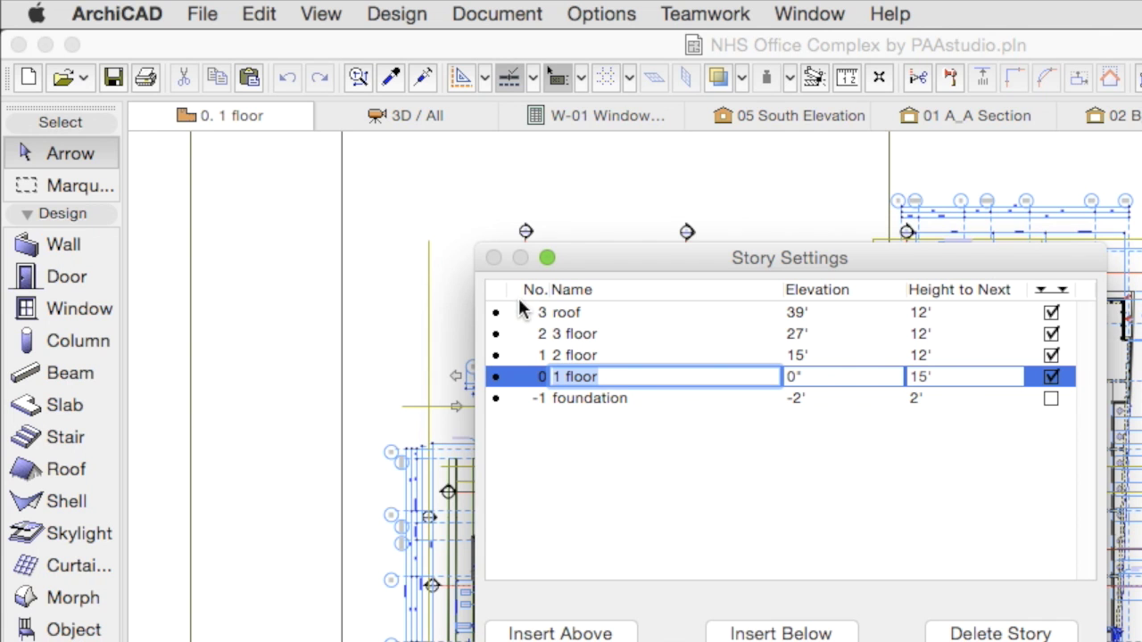
key("Return")
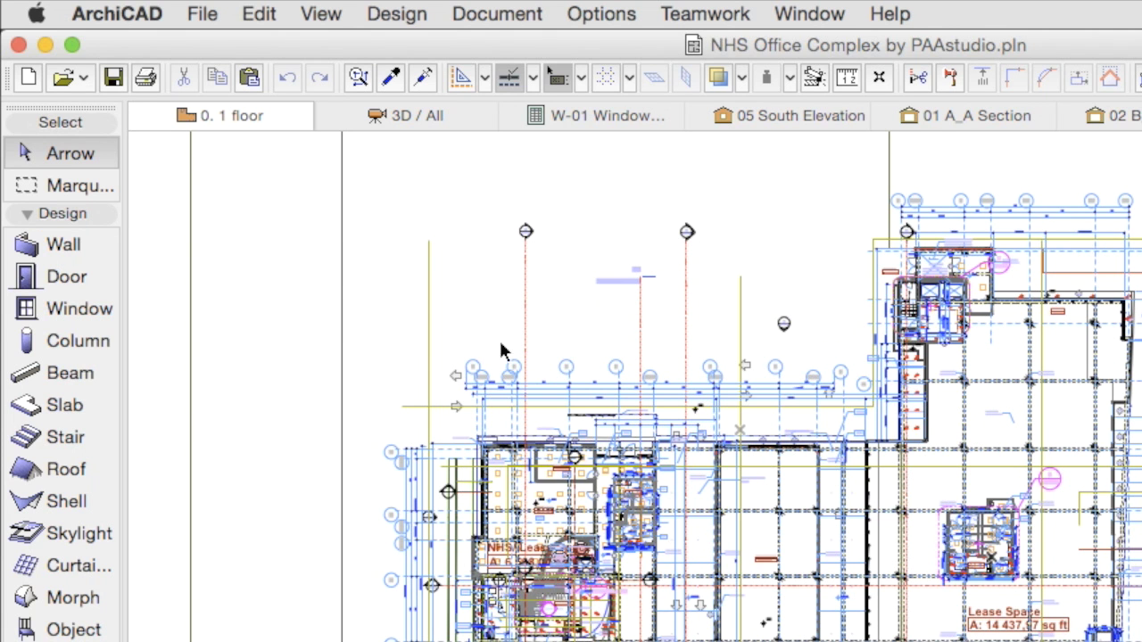
Step: Open Elevation Settings for the 05 South Elevation tab
right_click(286, 123)
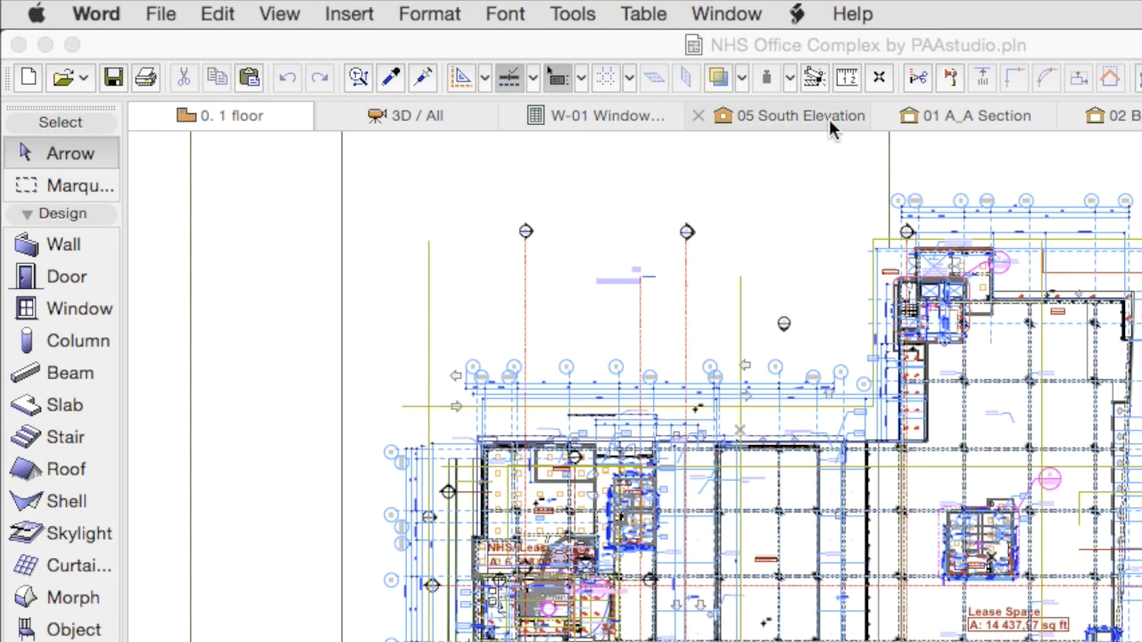
left_click(829, 119)
right_click(829, 118)
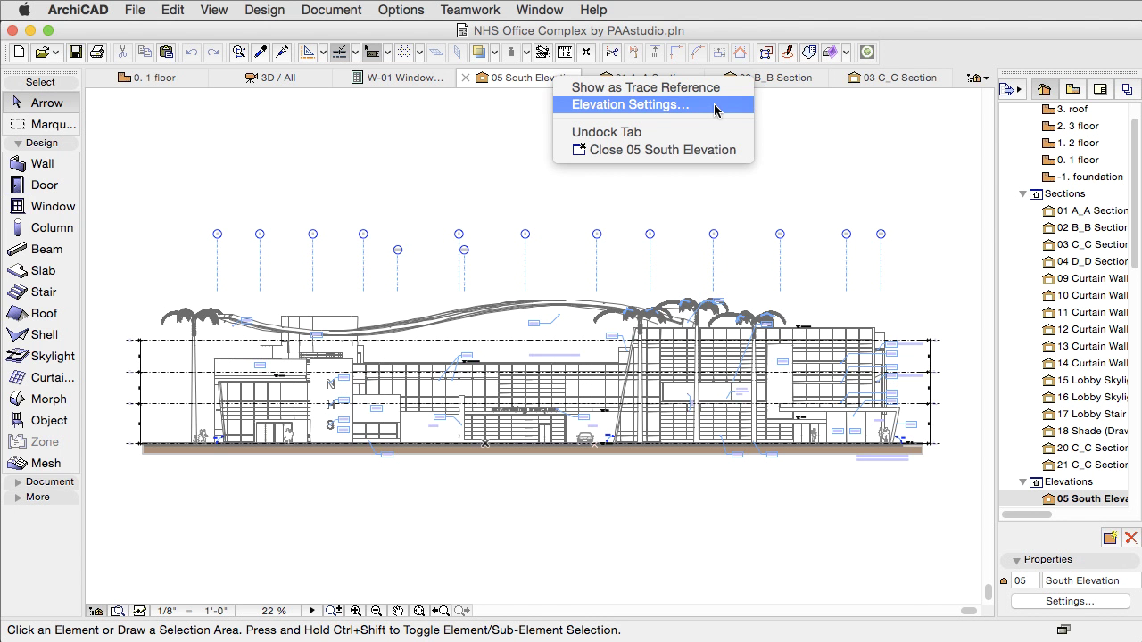
left_click(1076, 165)
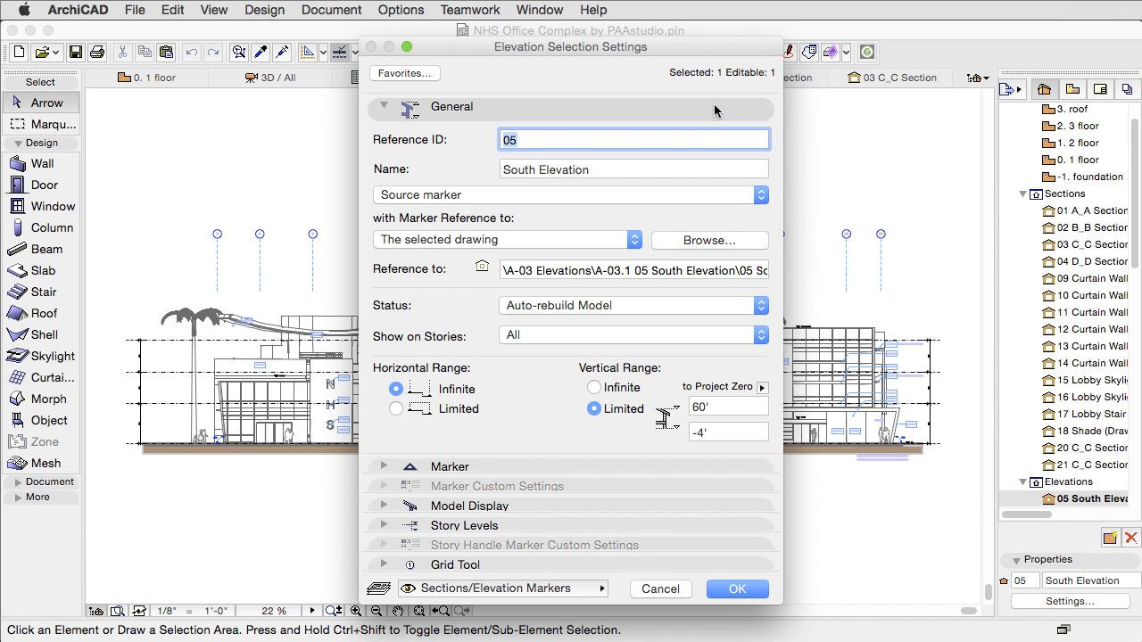
Step: Inspect the South Elevation Name field without changes, then bring up the IE-01 01 North tab's options
left_click(687, 165)
triple_click(687, 165)
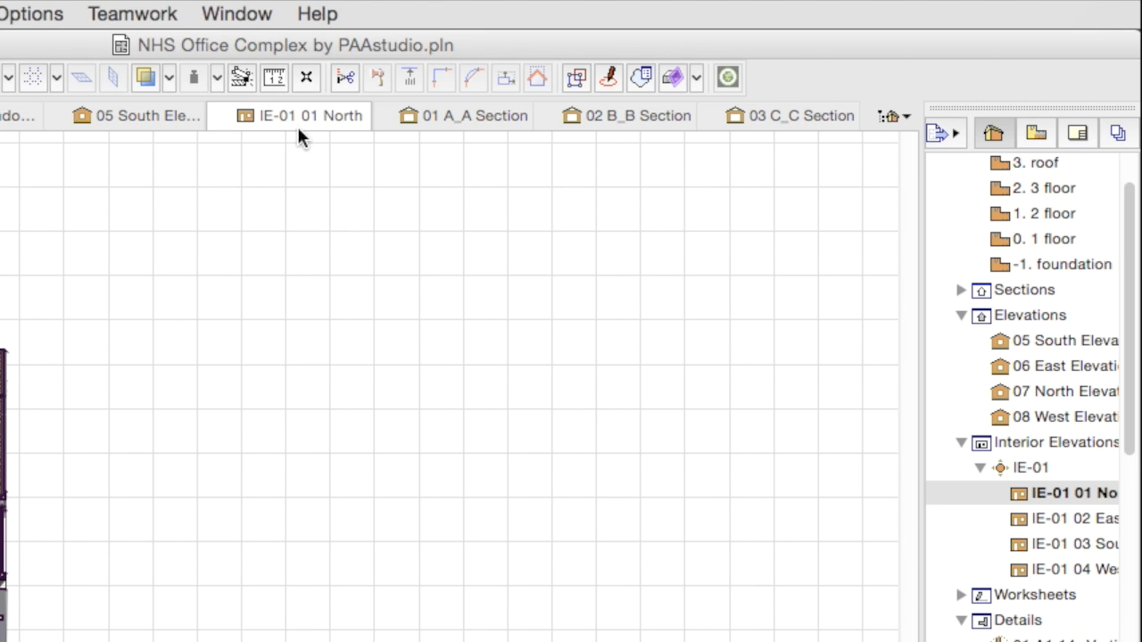
right_click(302, 130)
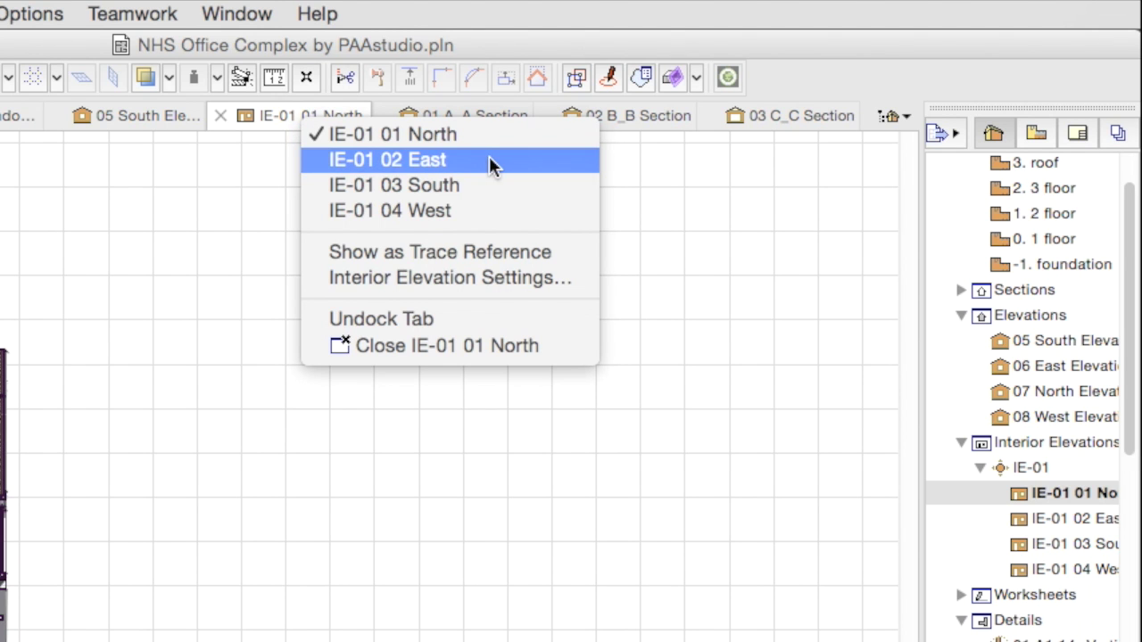
Step: Cycle the interior elevation tab through IE-01 04 West, 02 East and 03 South
left_click(496, 213)
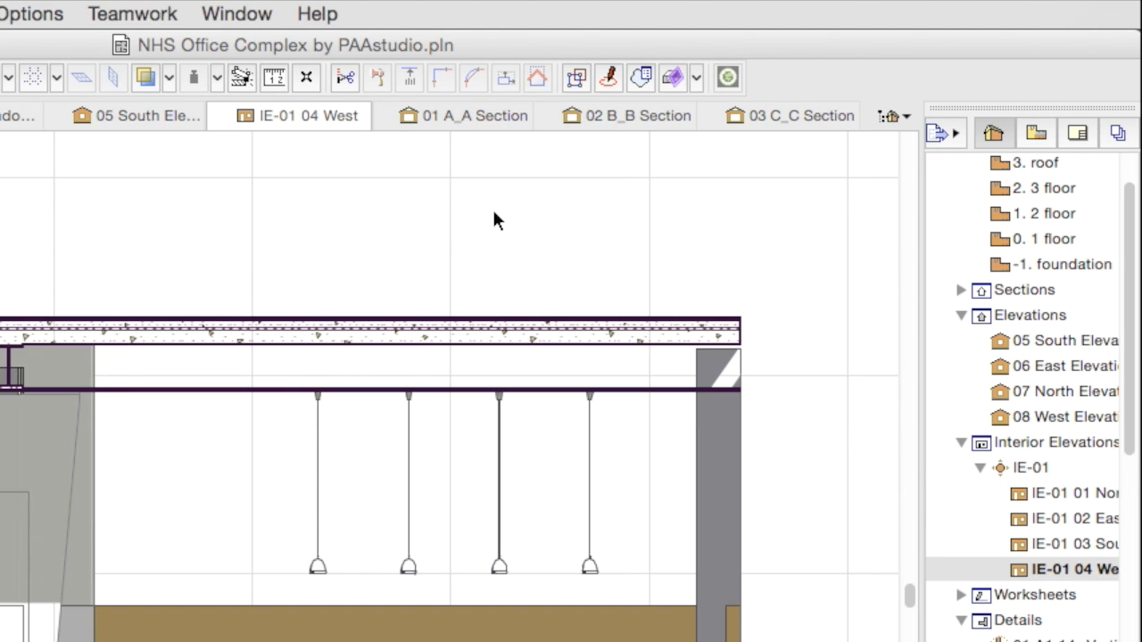
left_click(1042, 461)
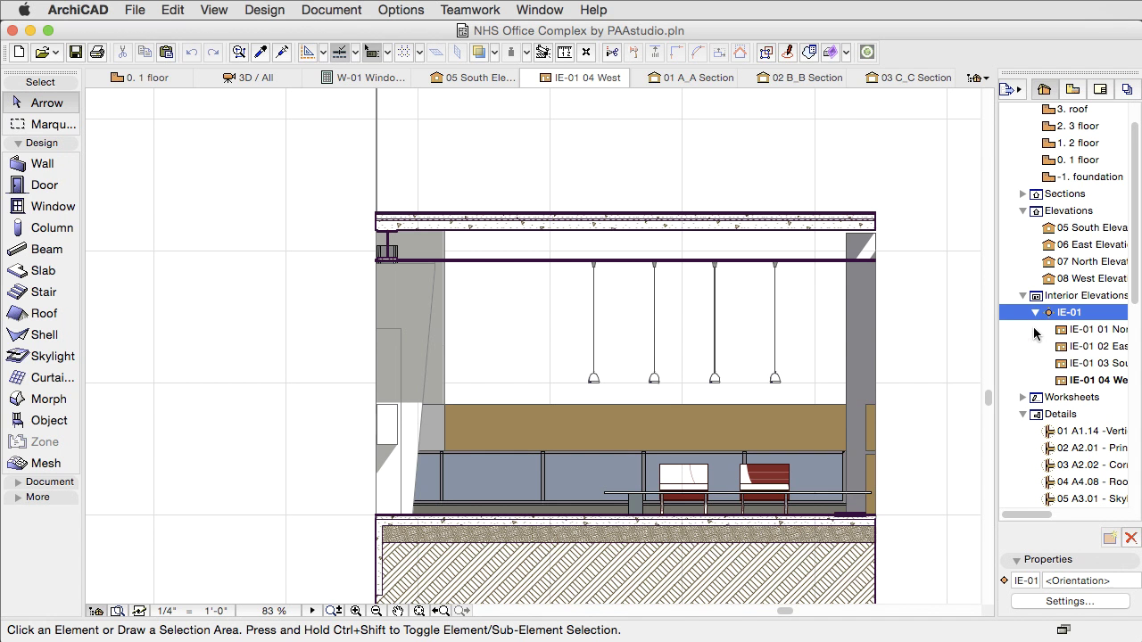
left_click(591, 78)
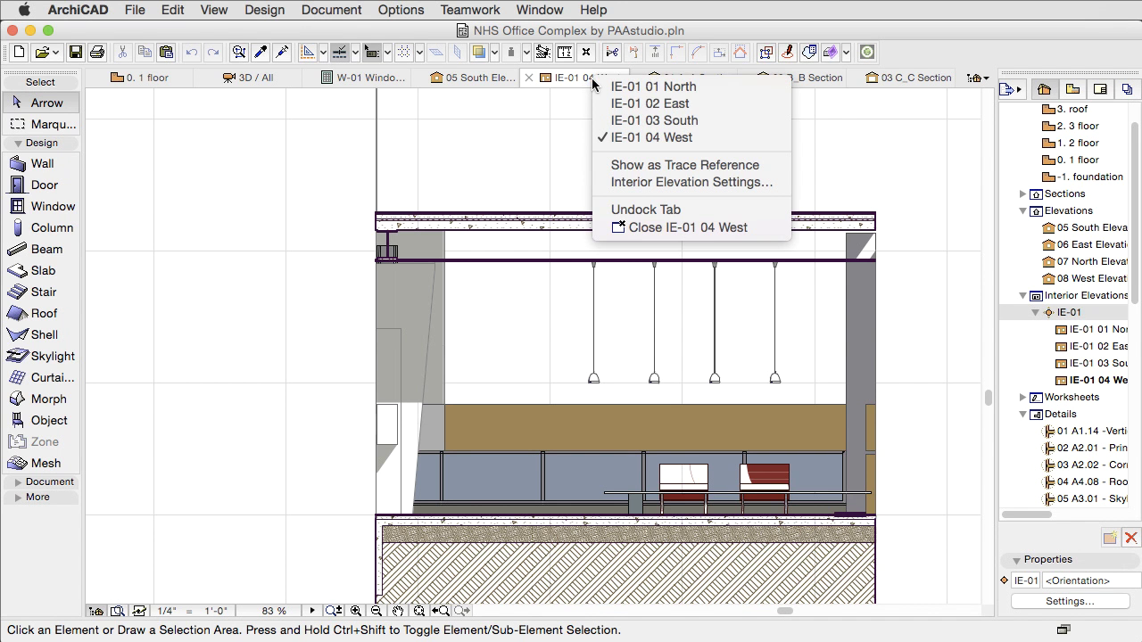
left_click(599, 102)
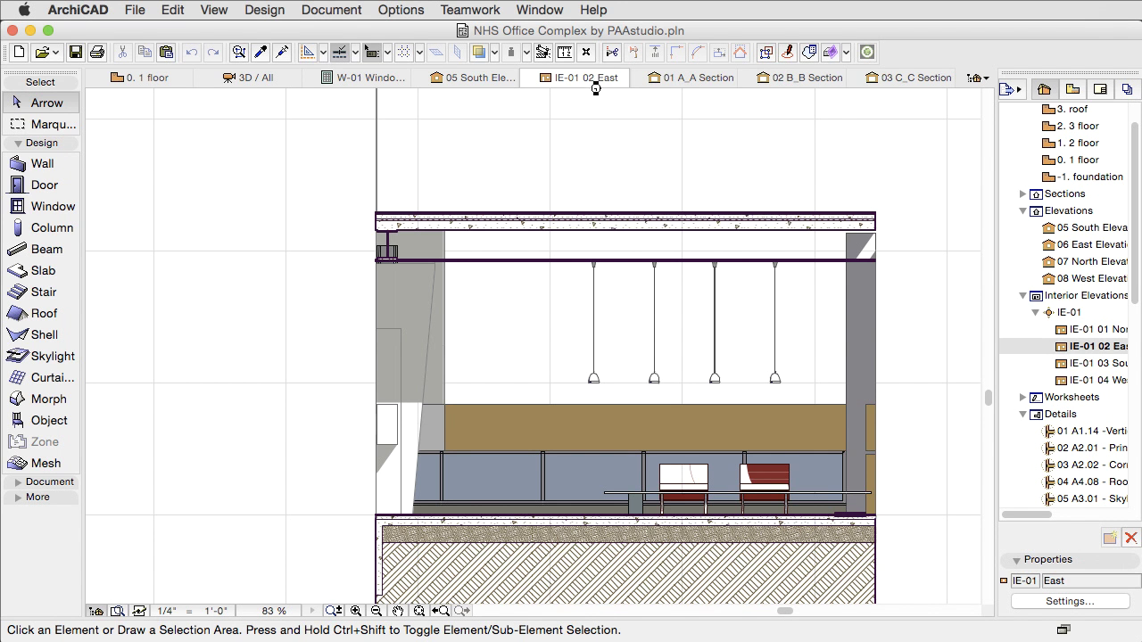
left_click(598, 82)
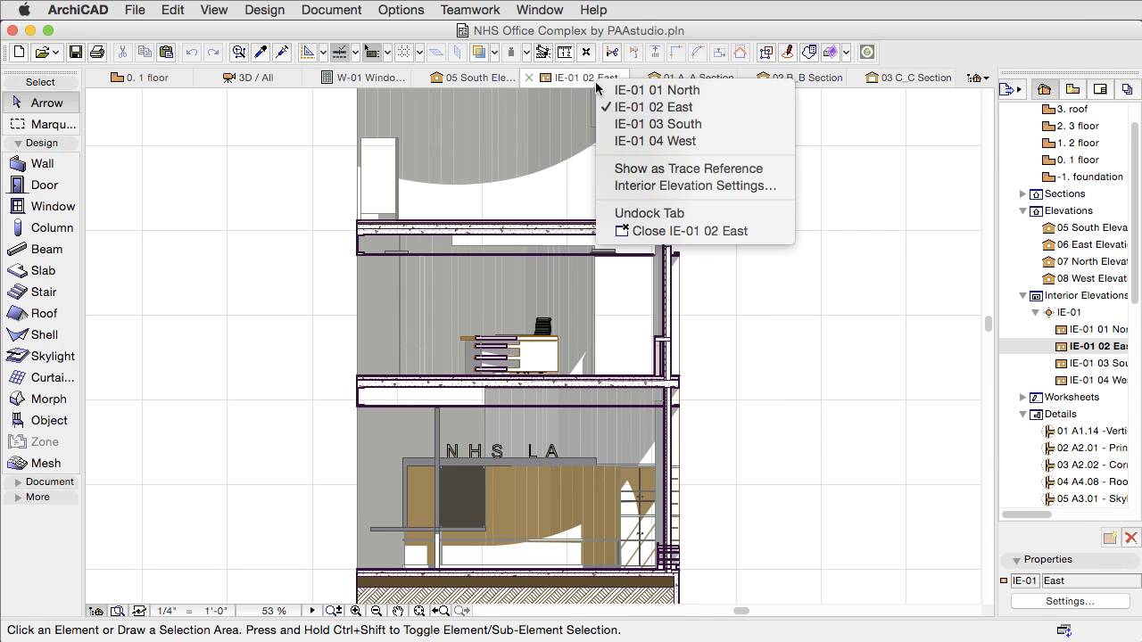
left_click(611, 126)
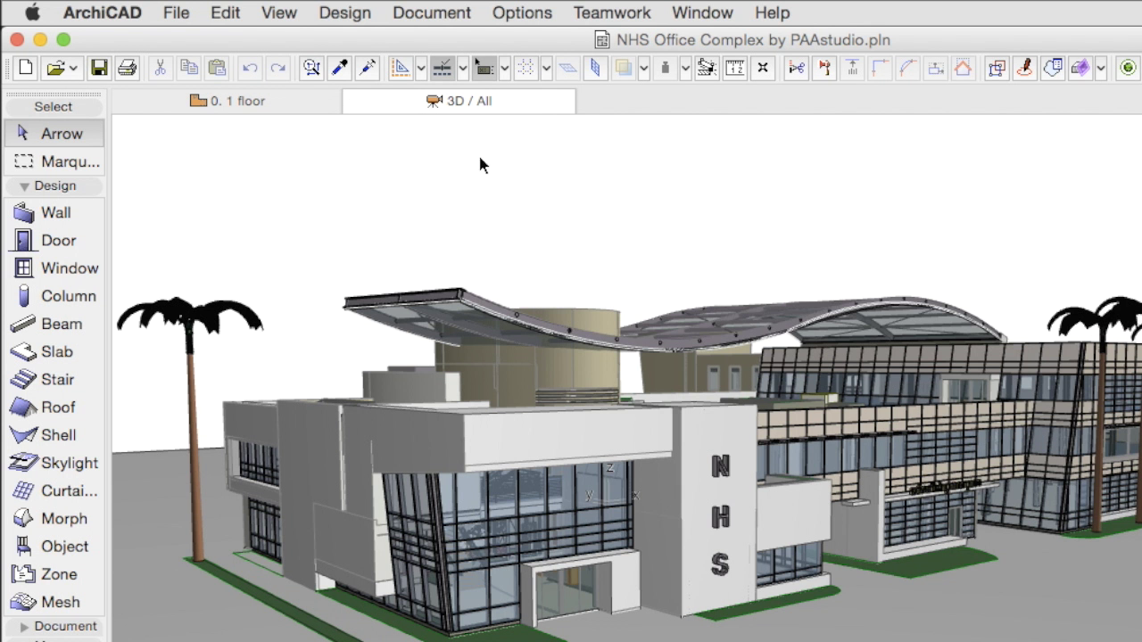
Step: Render Picture # 1 via PhotoRender Projection, draw a wall on 0. 1 floor, and review both tabs
right_click(469, 161)
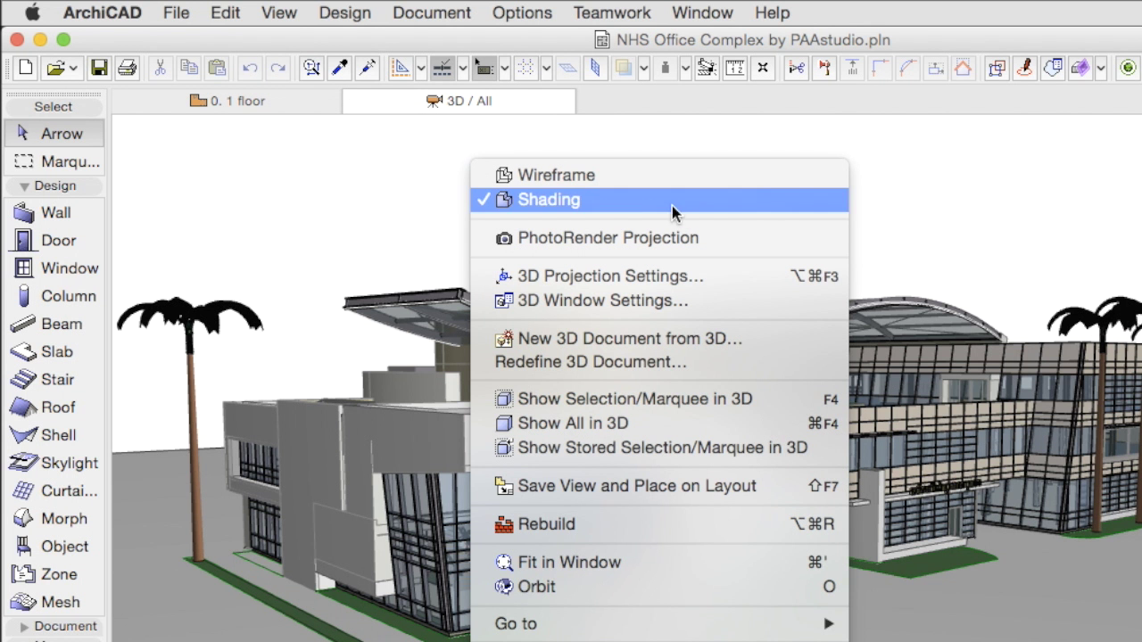
left_click(748, 238)
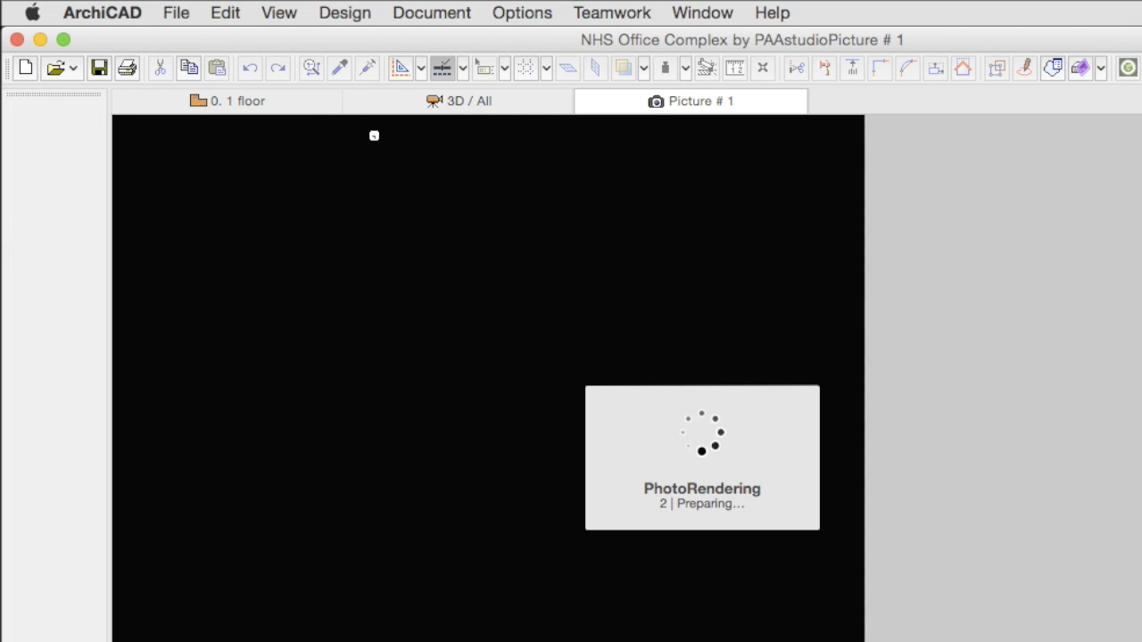
left_click(304, 108)
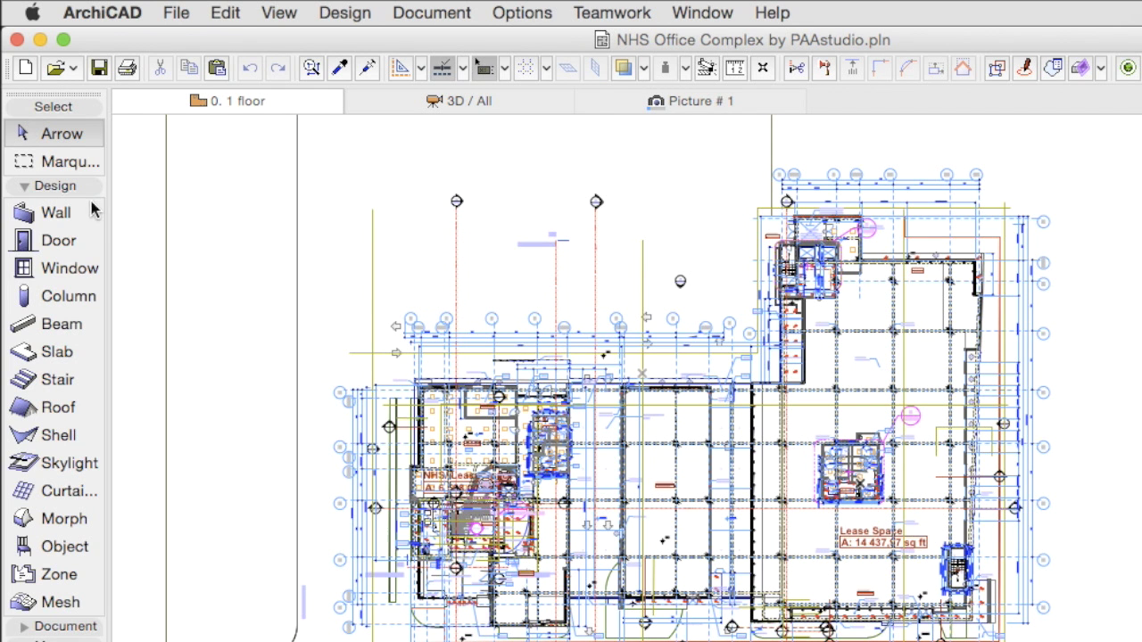
left_click(73, 223)
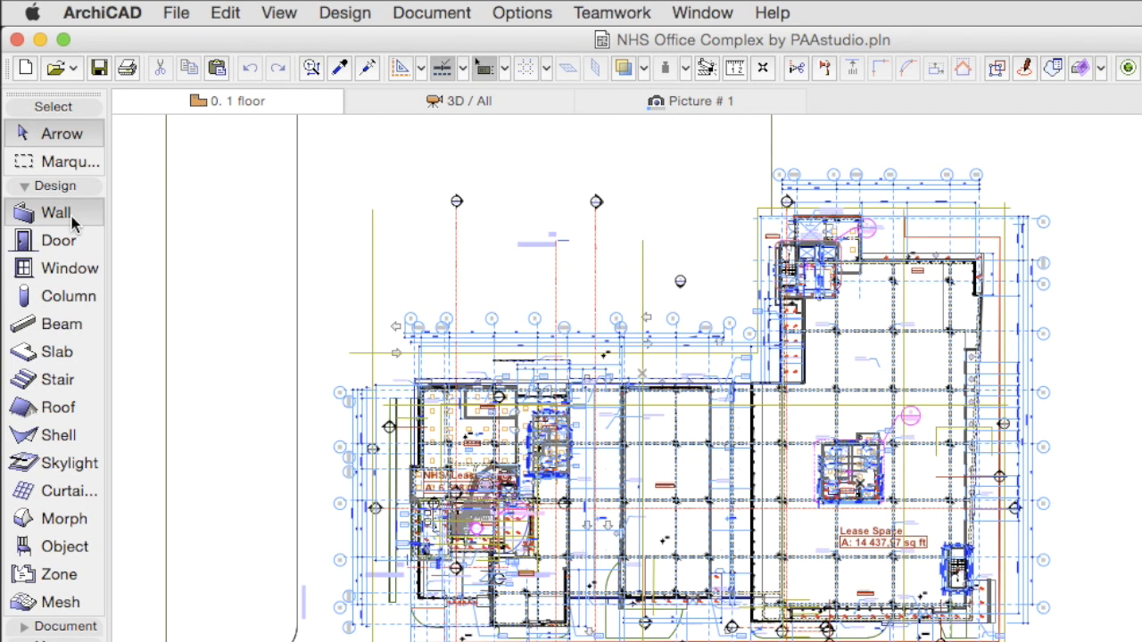
left_click(339, 304)
left_click(503, 236)
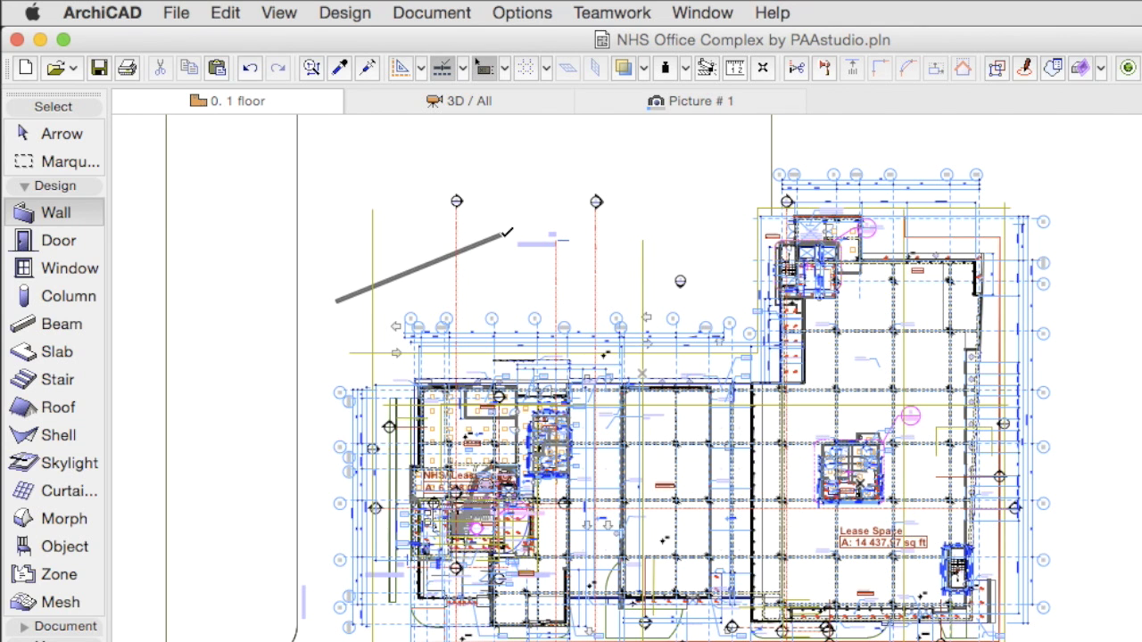
left_click(517, 99)
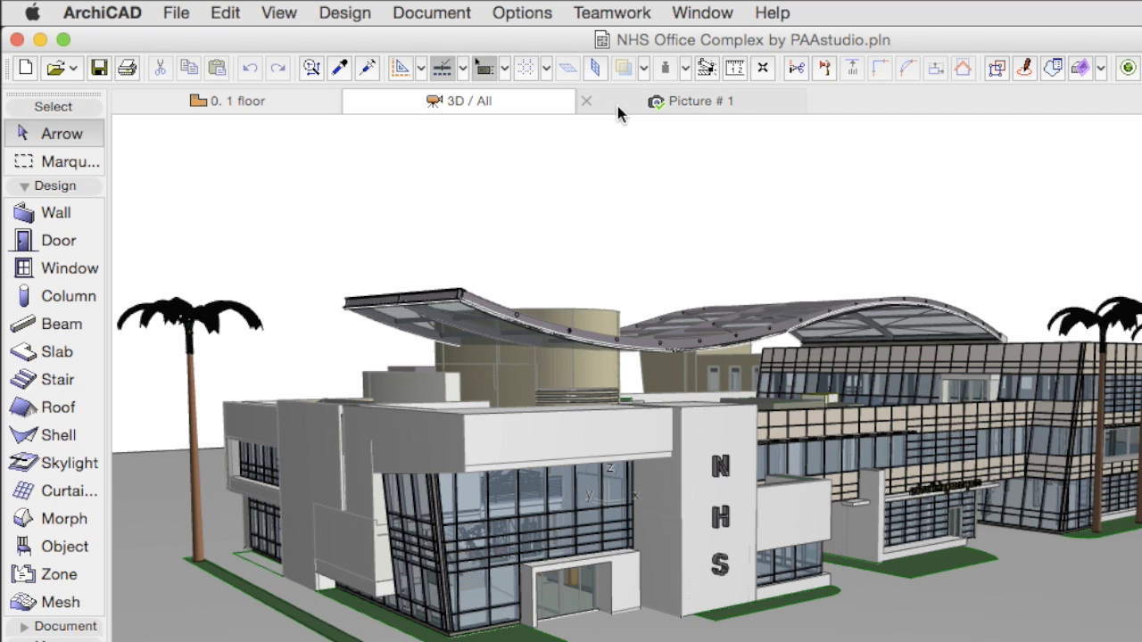
left_click(618, 107)
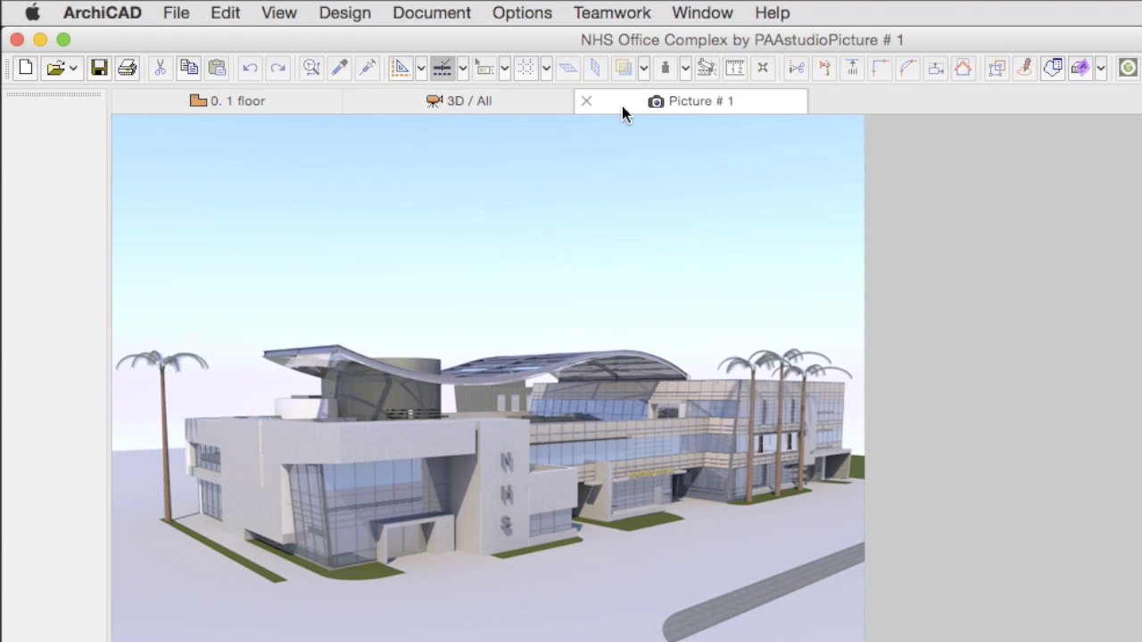
Step: Switch the 3D / All view to Axonometry, then back to Perspective
left_click(526, 101)
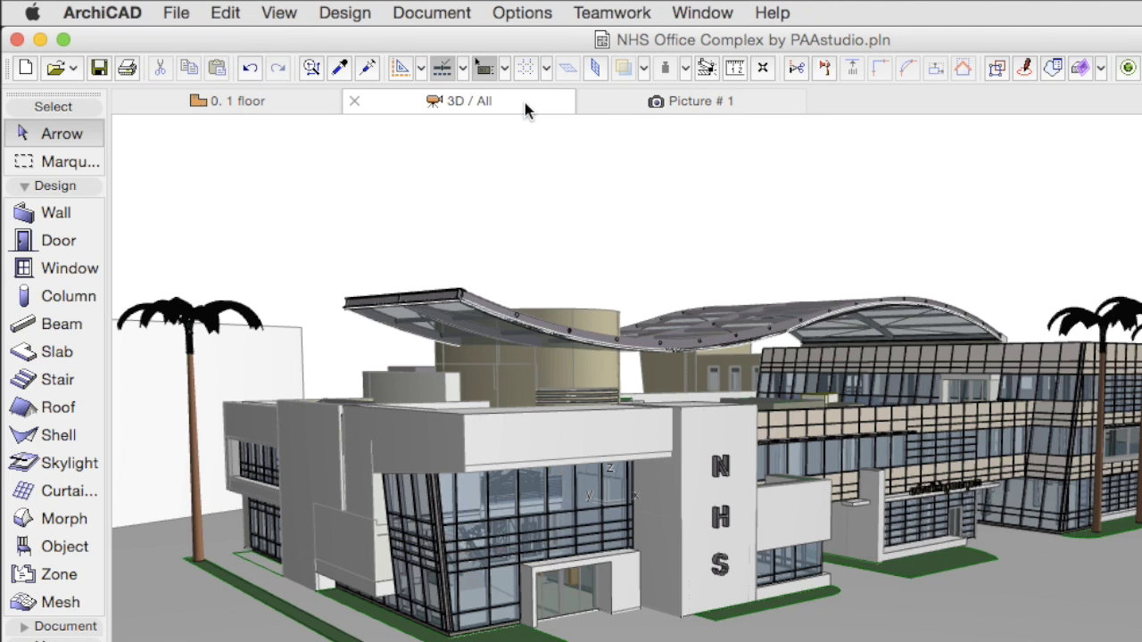
right_click(525, 108)
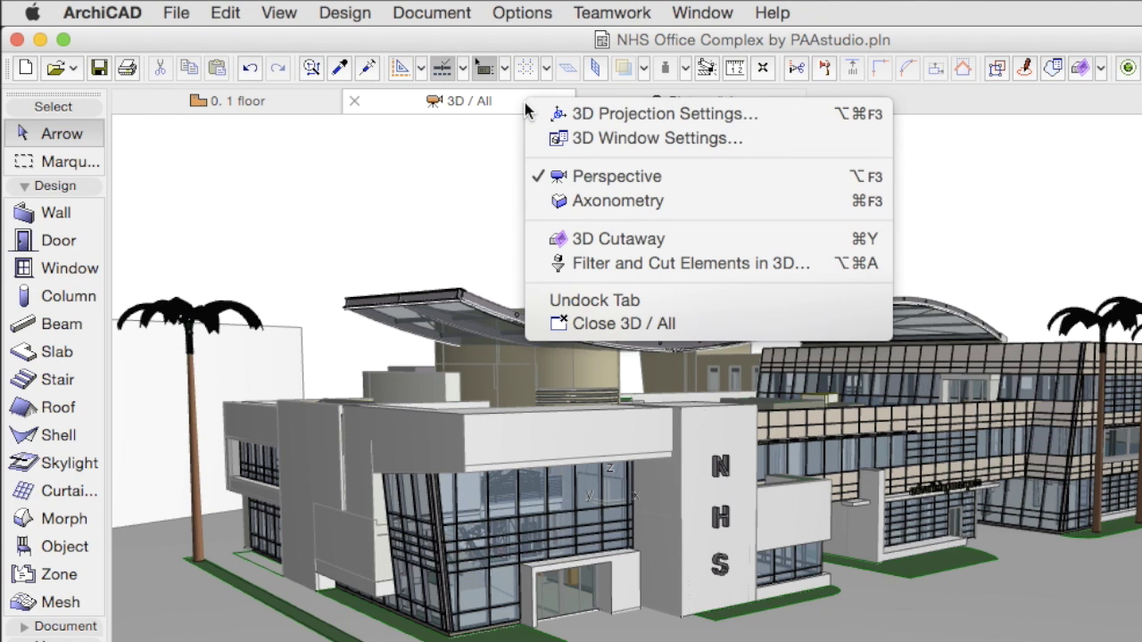
left_click(693, 198)
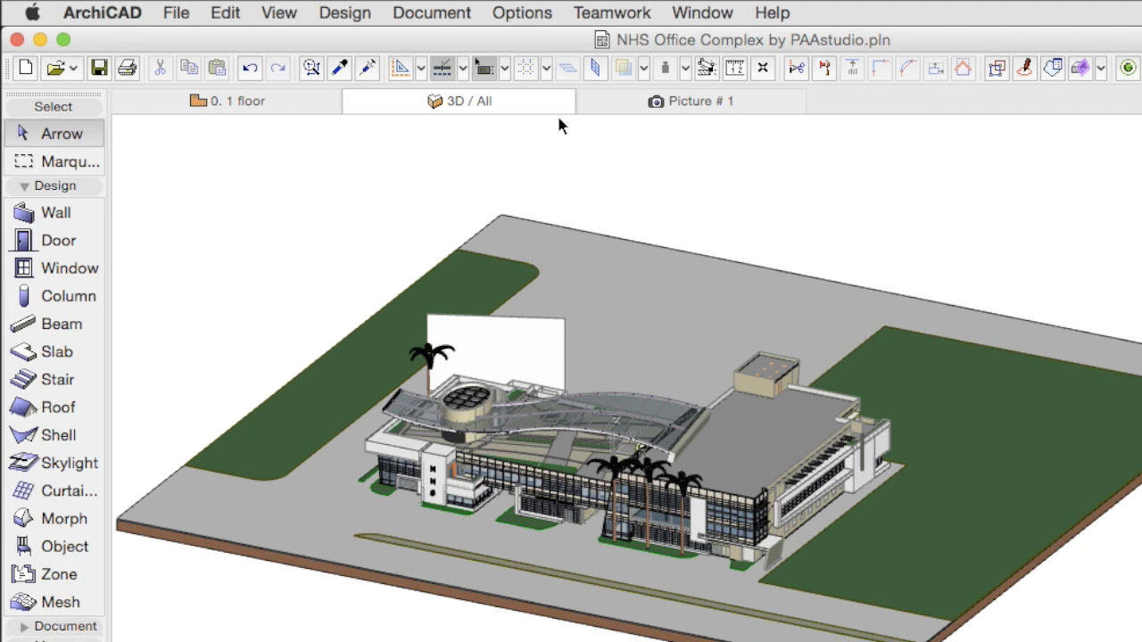
right_click(548, 105)
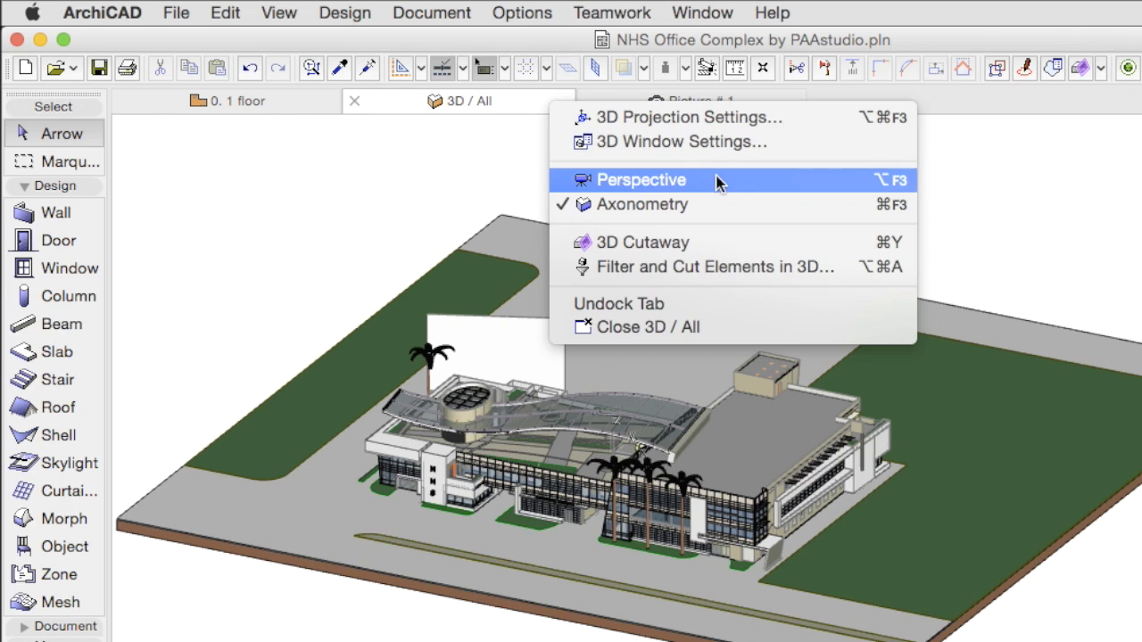
left_click(719, 183)
Step: Cycle through the open tabs with Ctrl+Tab to reach 05 South Elevation
right_click(545, 96)
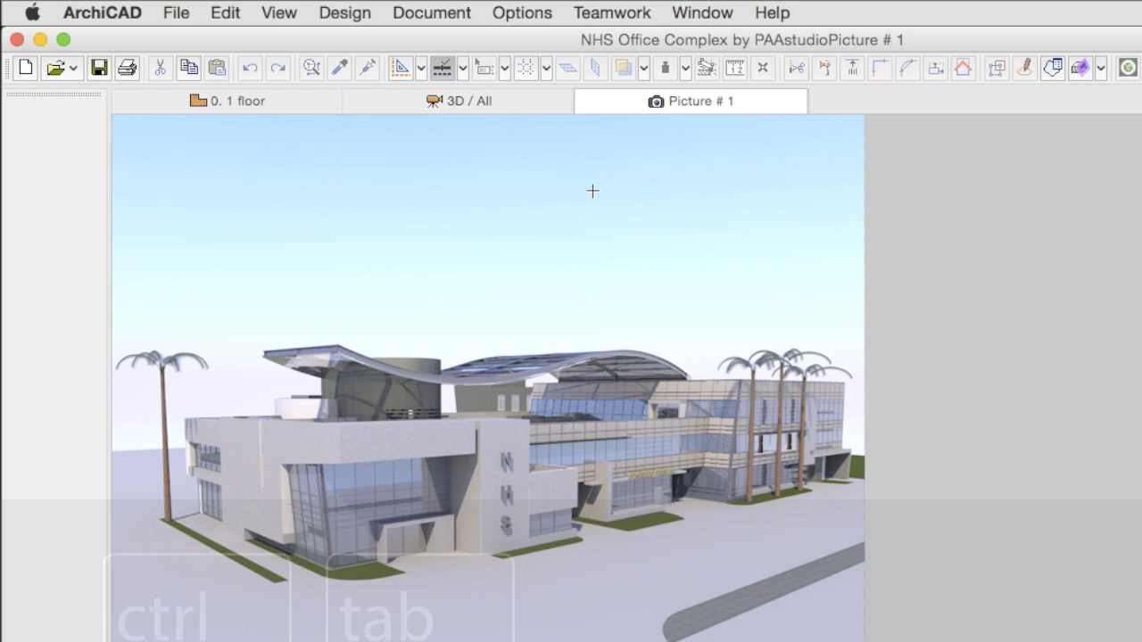
key("ctrl+Tab")
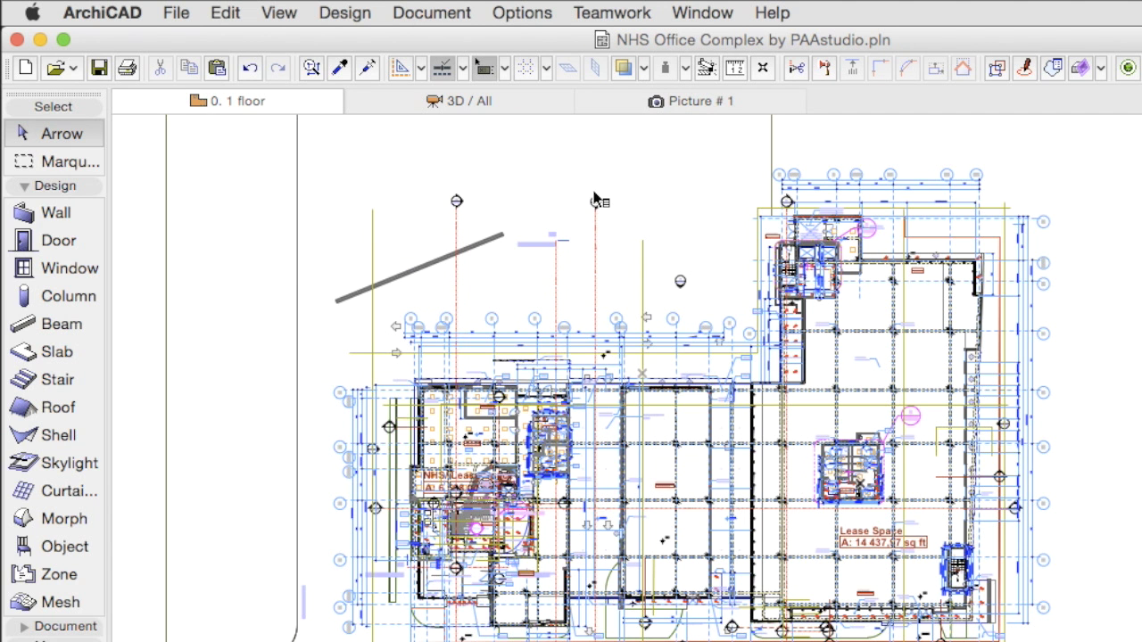
key("ctrl+Tab")
key("ctrl+Tab")
key("ctrl+Tab")
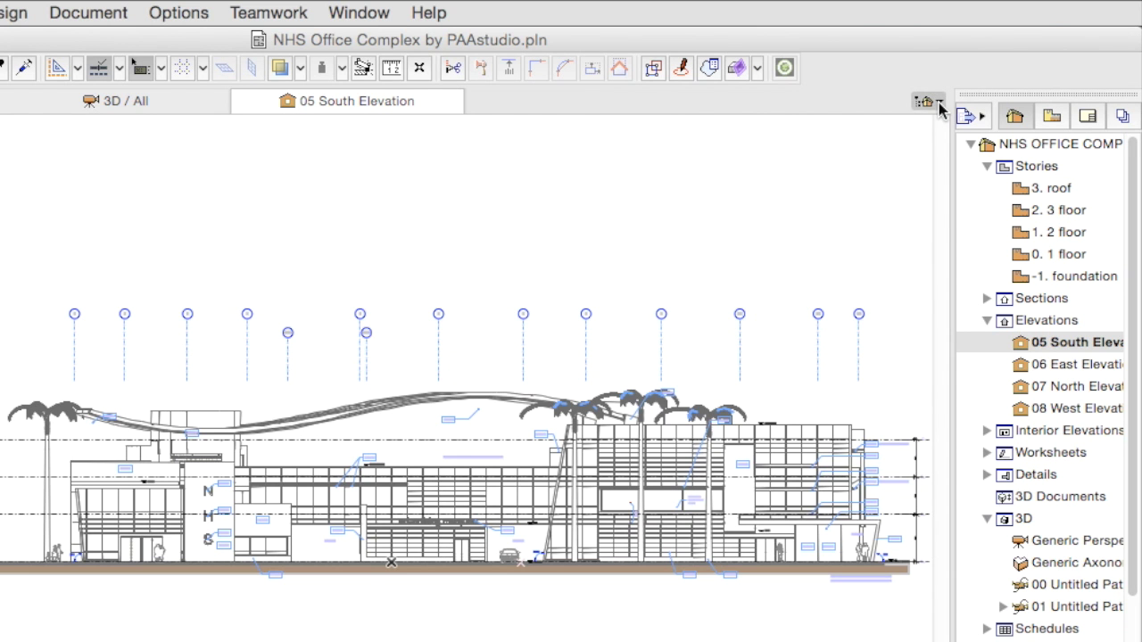
Step: Open the 3. roof floor plan and 06 East Elevation from the Mini Navigator
left_click(937, 101)
double_click(752, 204)
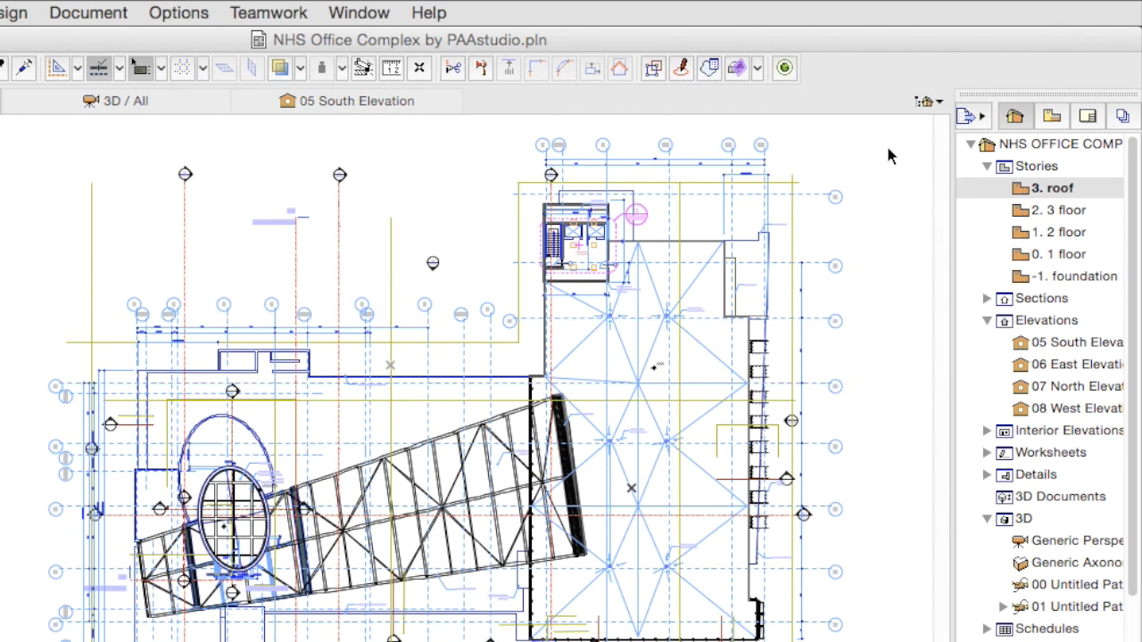
left_click(934, 105)
double_click(775, 381)
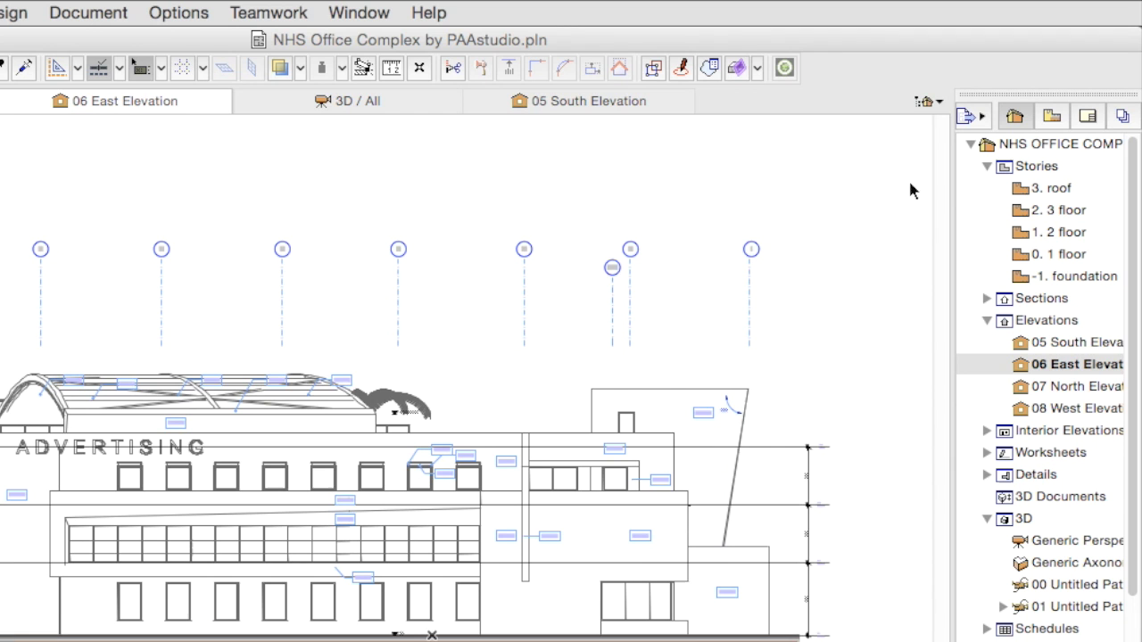
Step: Expand Worksheets in the Mini Navigator and select W-01
left_click(937, 102)
left_click(674, 468)
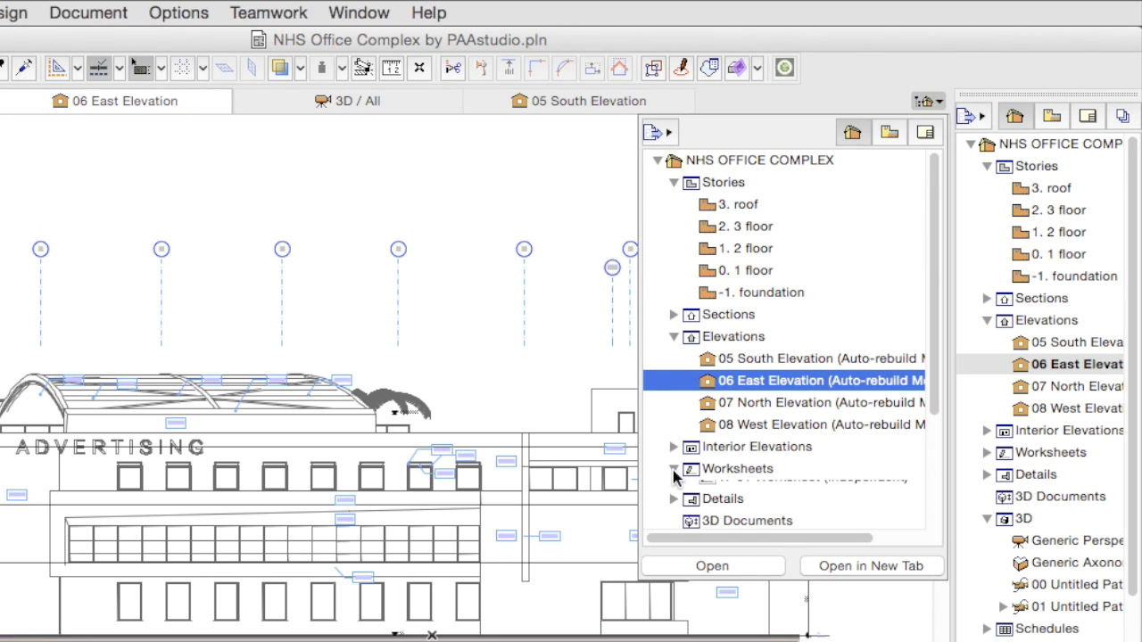
scroll(786, 493, "down", 2)
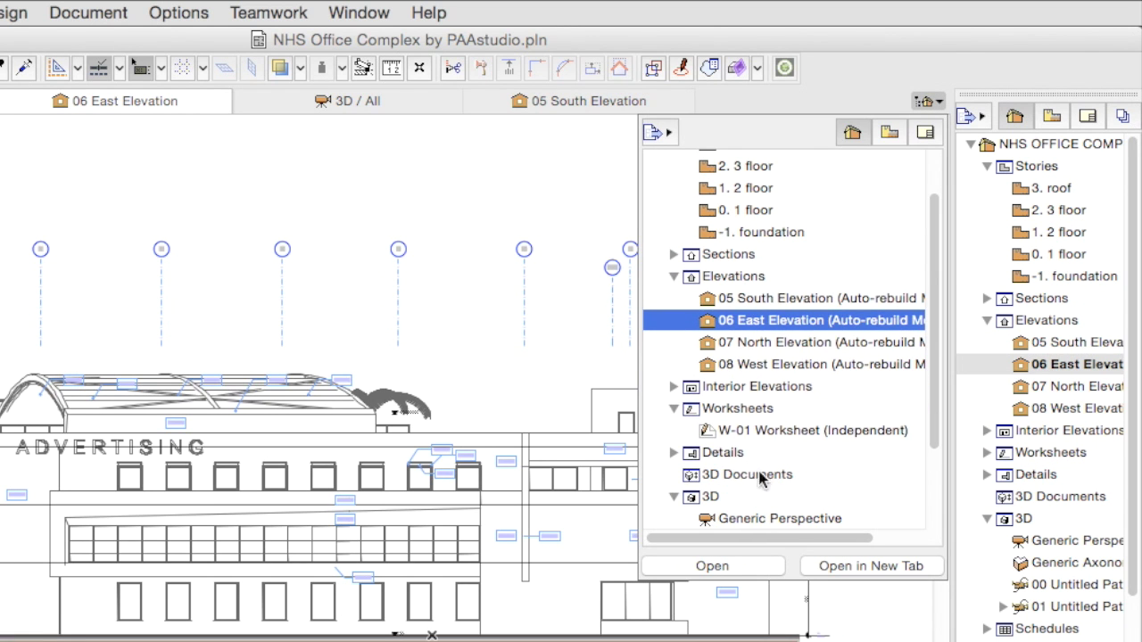
left_click(737, 431)
Step: Hide the docked Navigator, then dock it again from the popup's menu
left_click(671, 134)
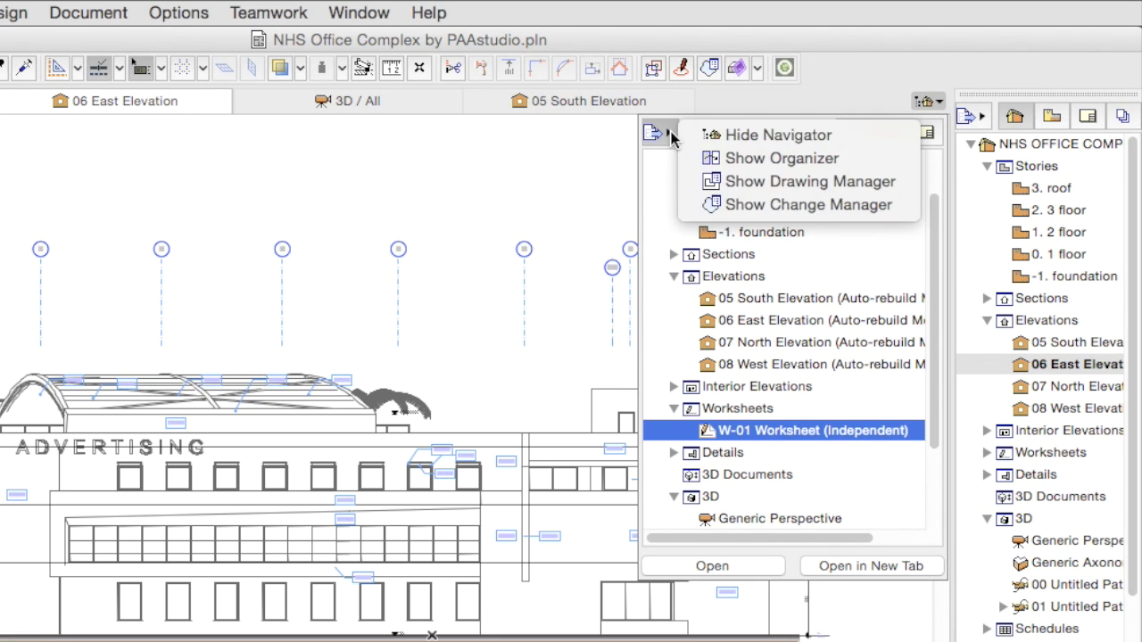
left_click(699, 138)
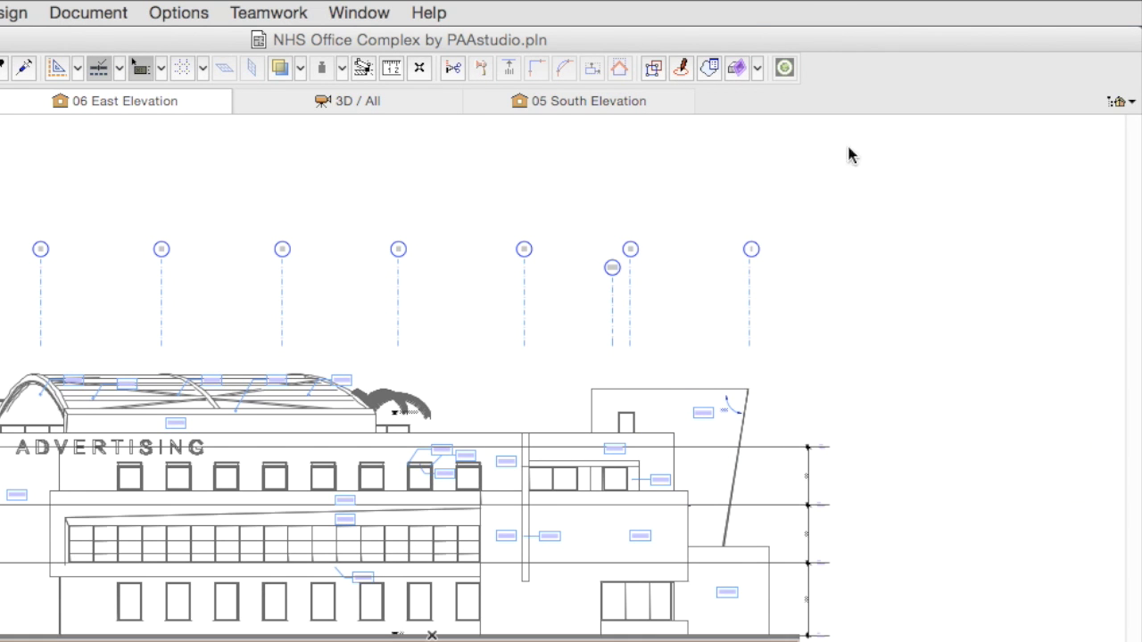
left_click(1115, 107)
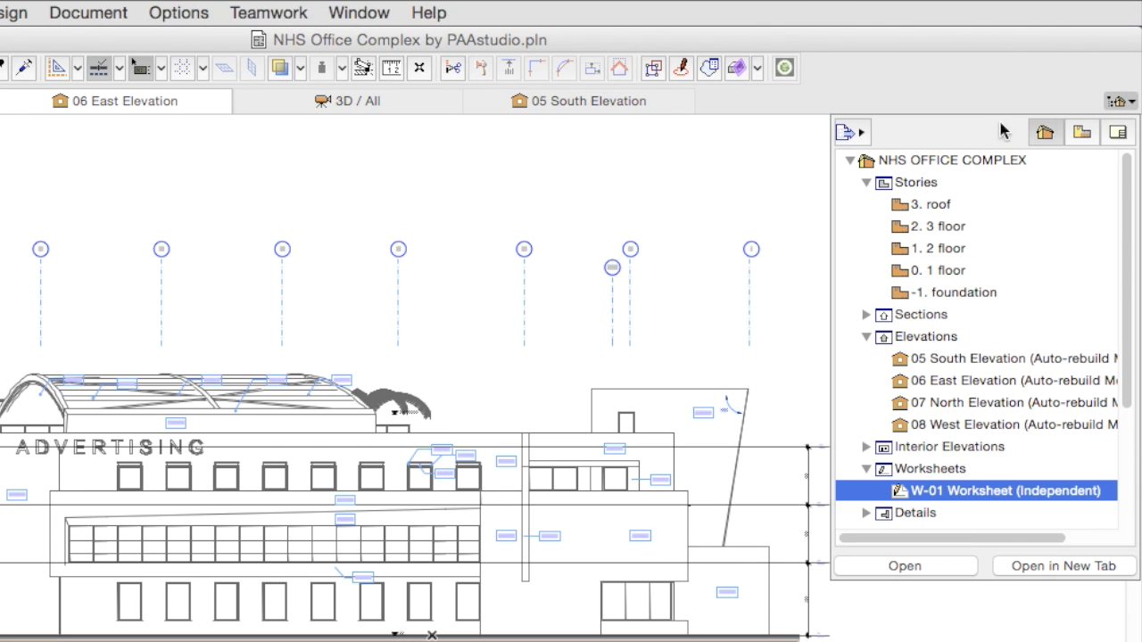
left_click(857, 134)
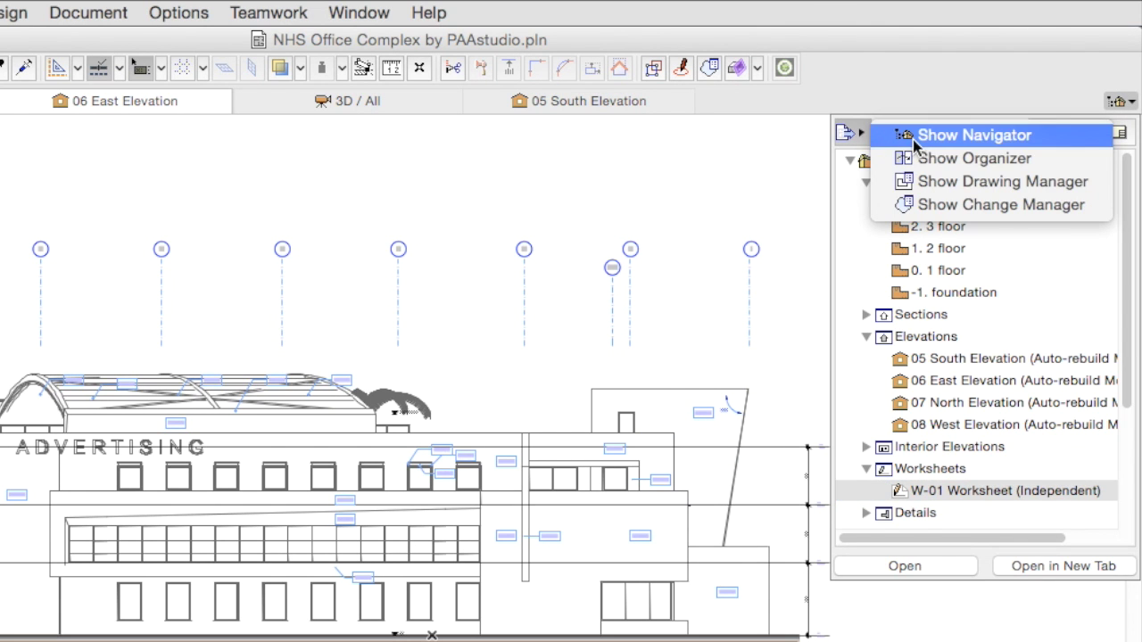
left_click(972, 135)
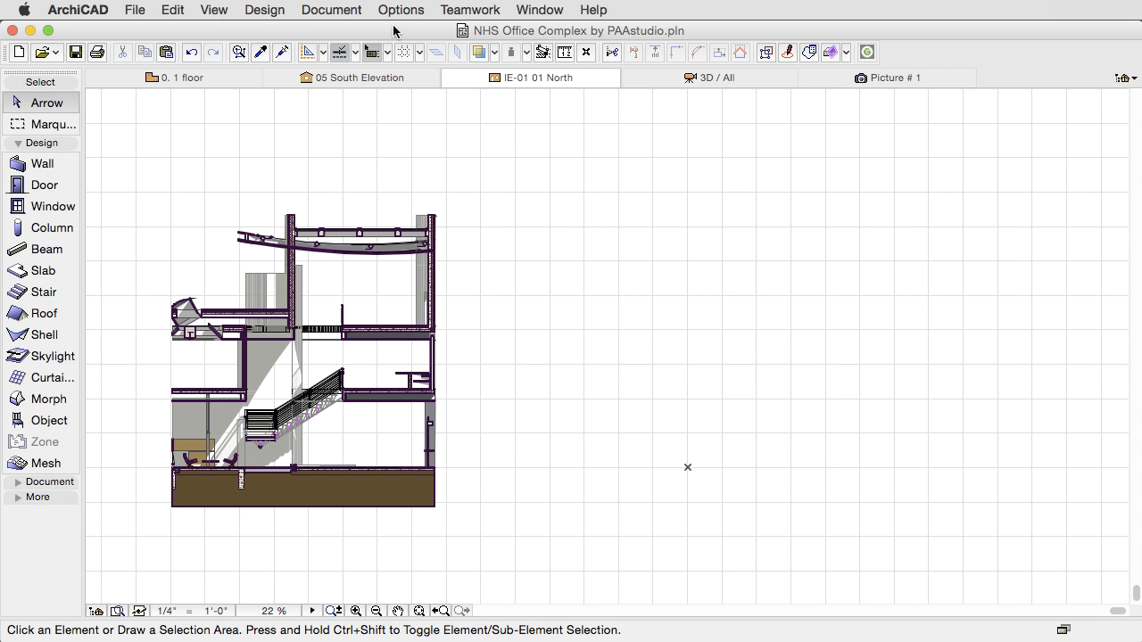
Step: Show the Options menu's Work Environment submenu, with Application Frame checked
left_click(399, 12)
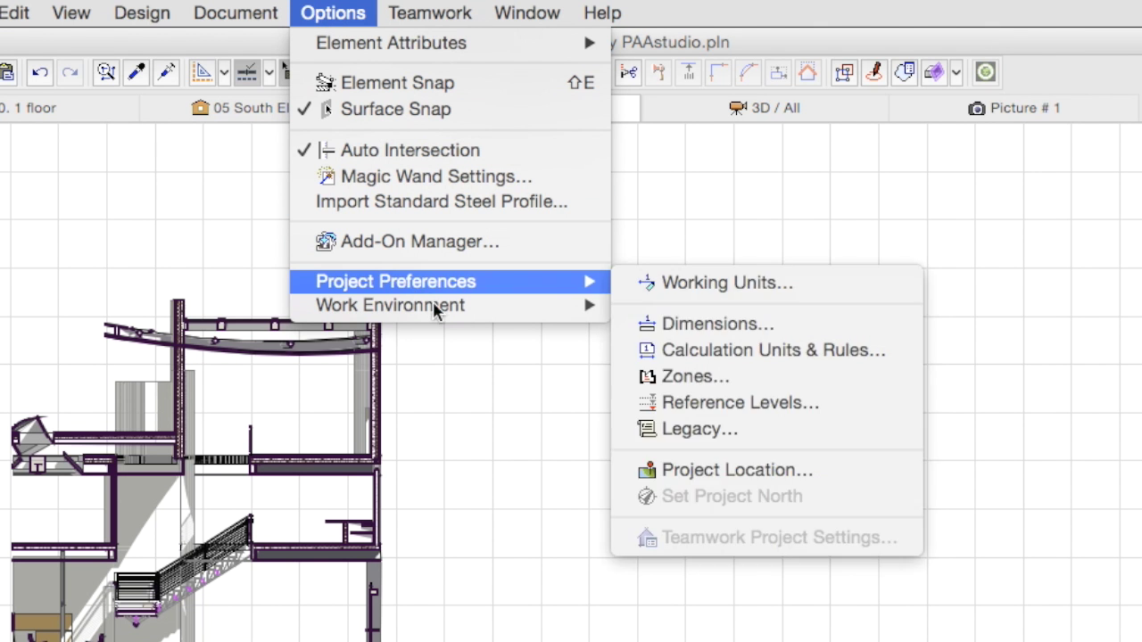
mouse_move(560, 222)
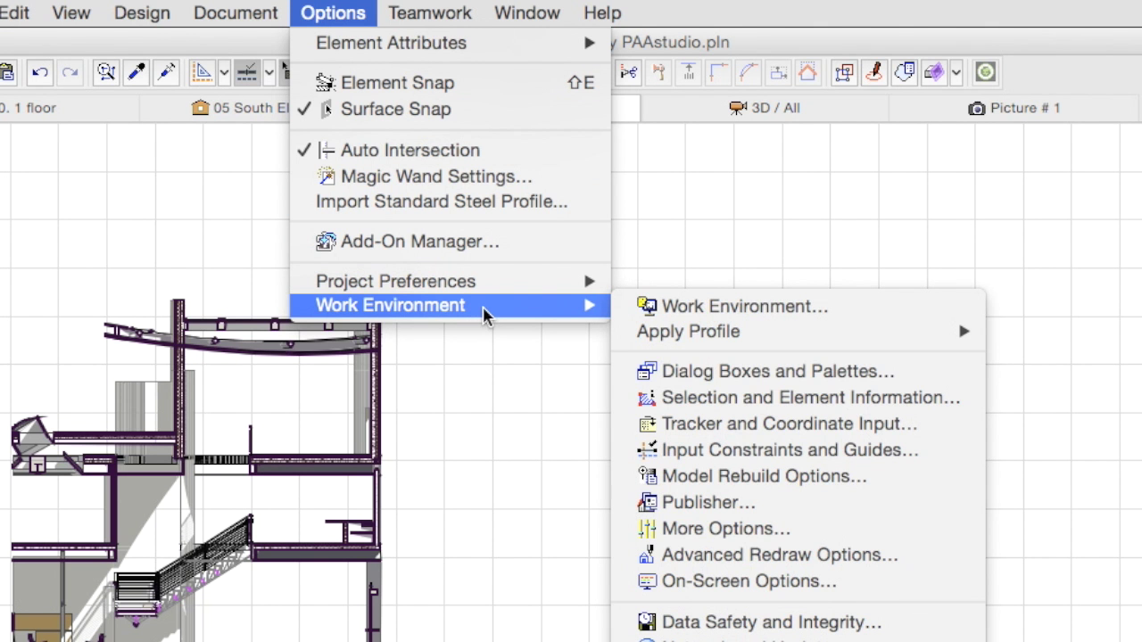